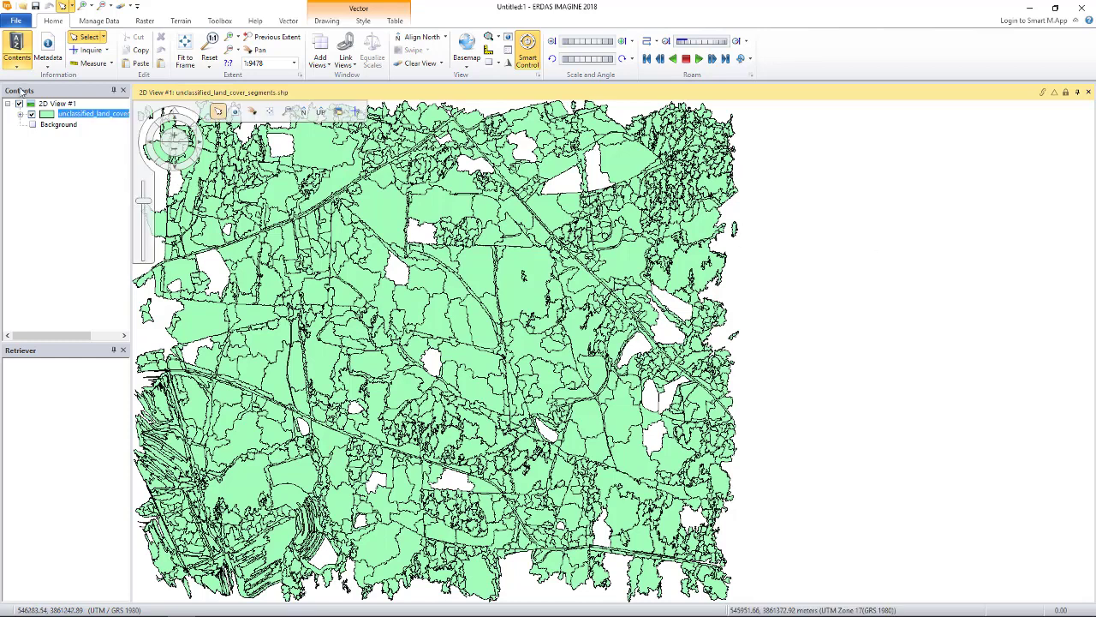
# - Create a second 2D View and load land_cover.img from the feature classification folder into it
pyautogui.click(21, 24)
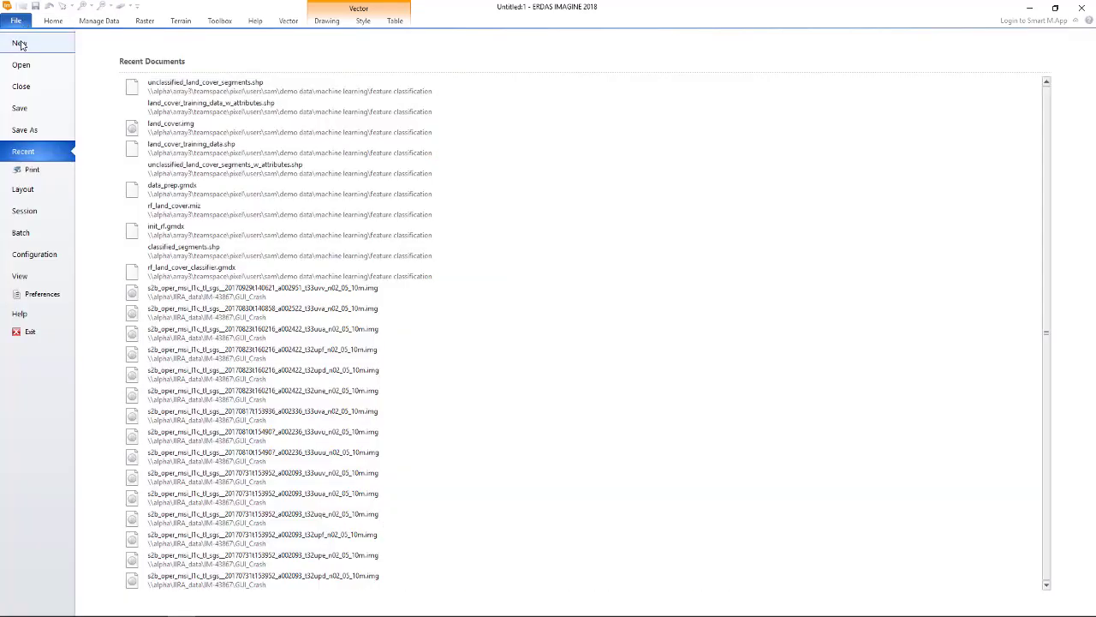
pyautogui.click(21, 44)
pyautogui.click(233, 99)
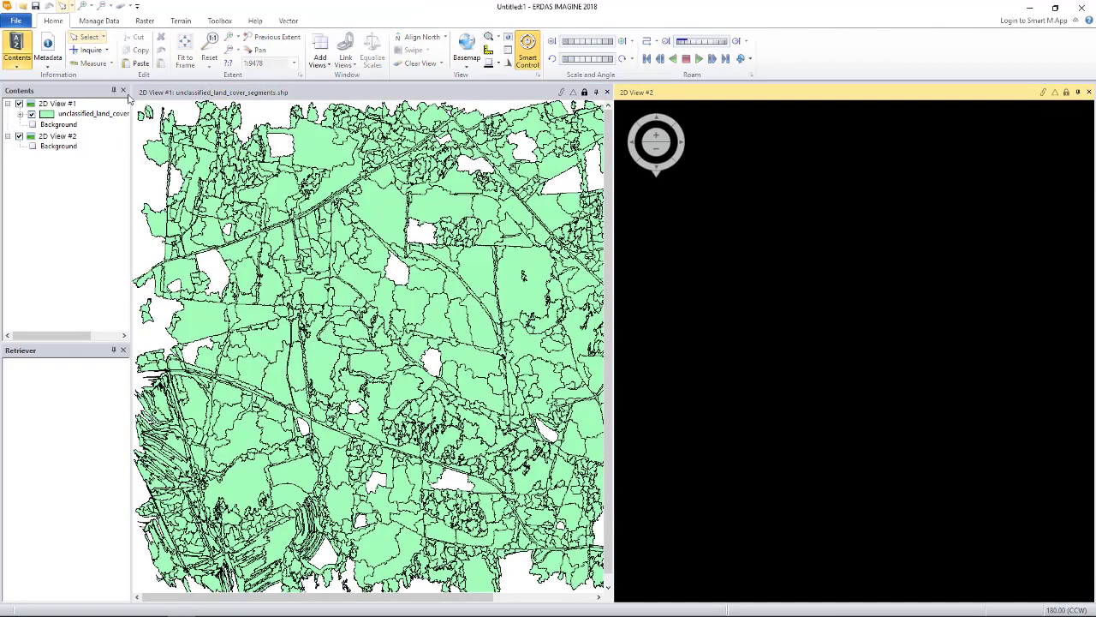
pyautogui.rightClick(751, 202)
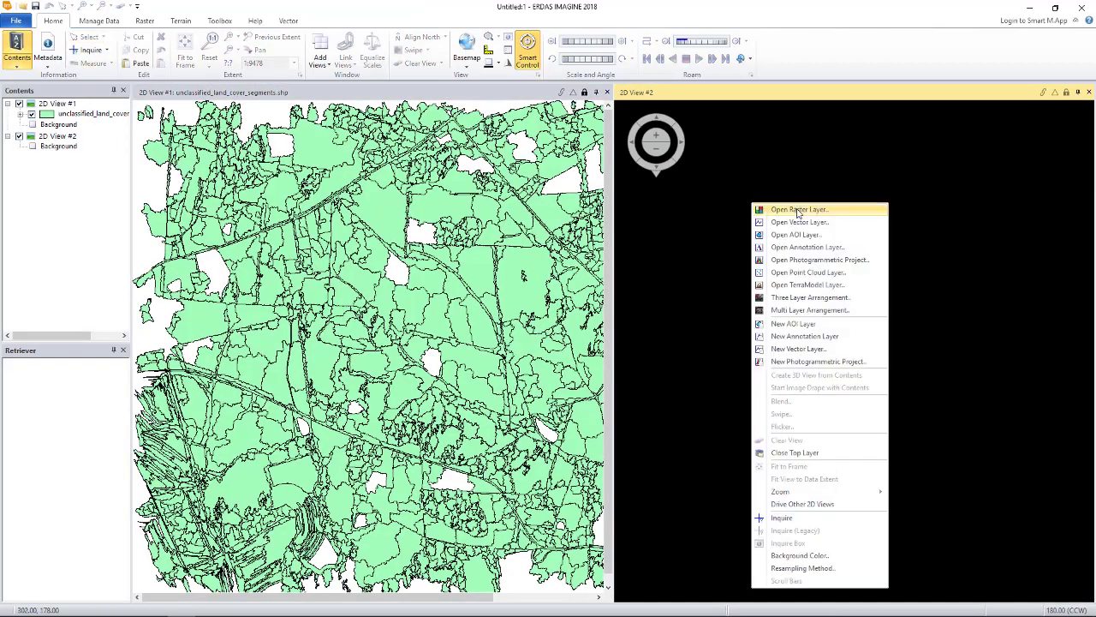
pyautogui.click(797, 211)
pyautogui.click(673, 332)
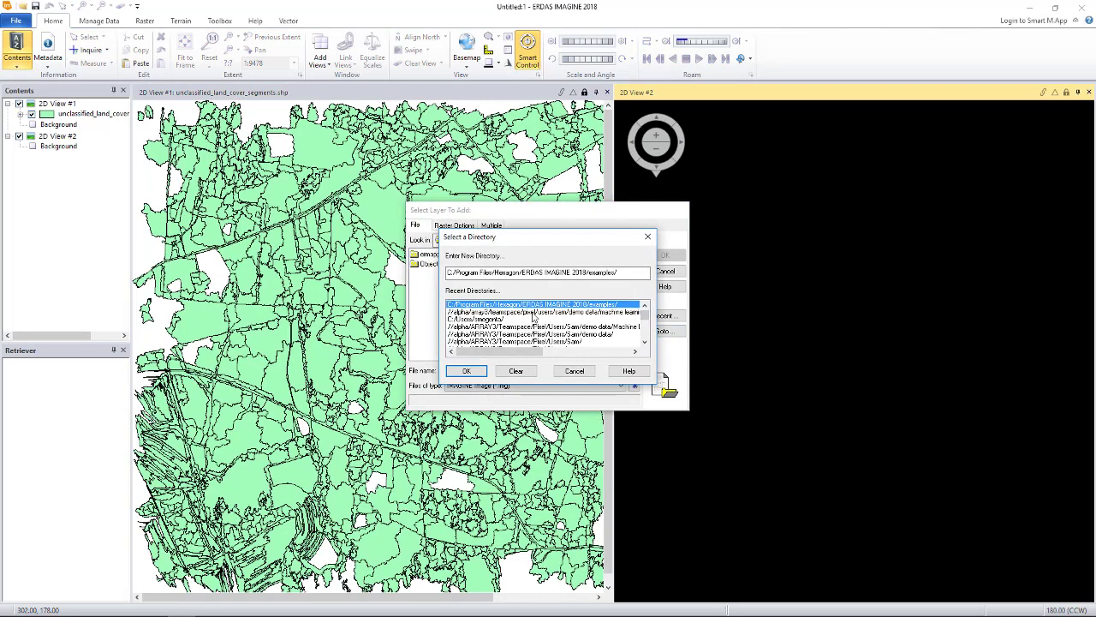
pyautogui.doubleClick(533, 313)
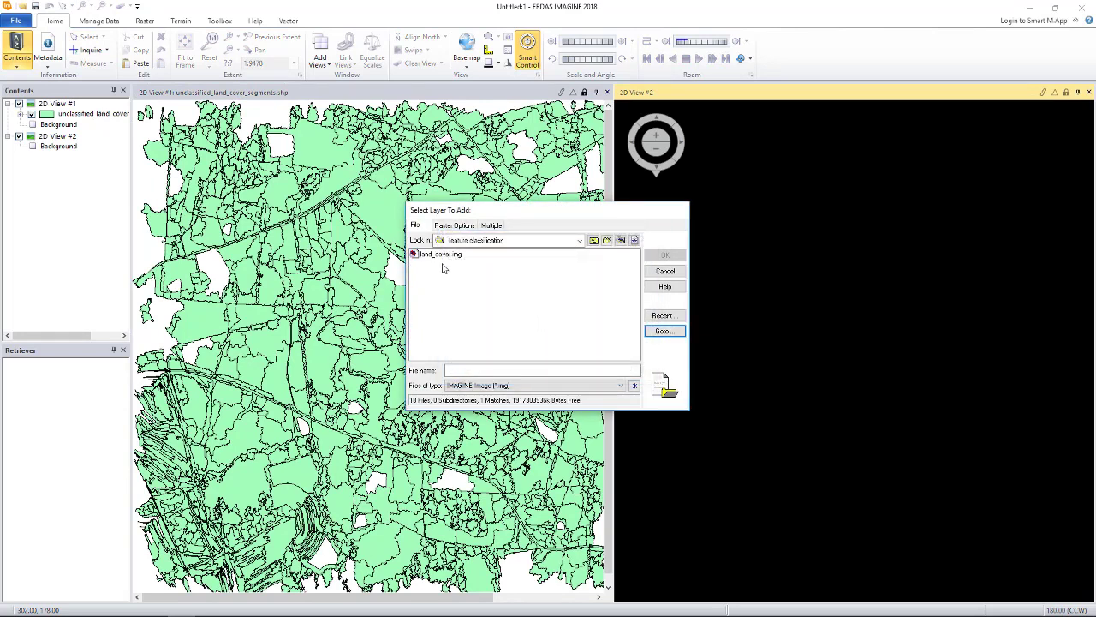
pyautogui.click(440, 254)
pyautogui.click(683, 257)
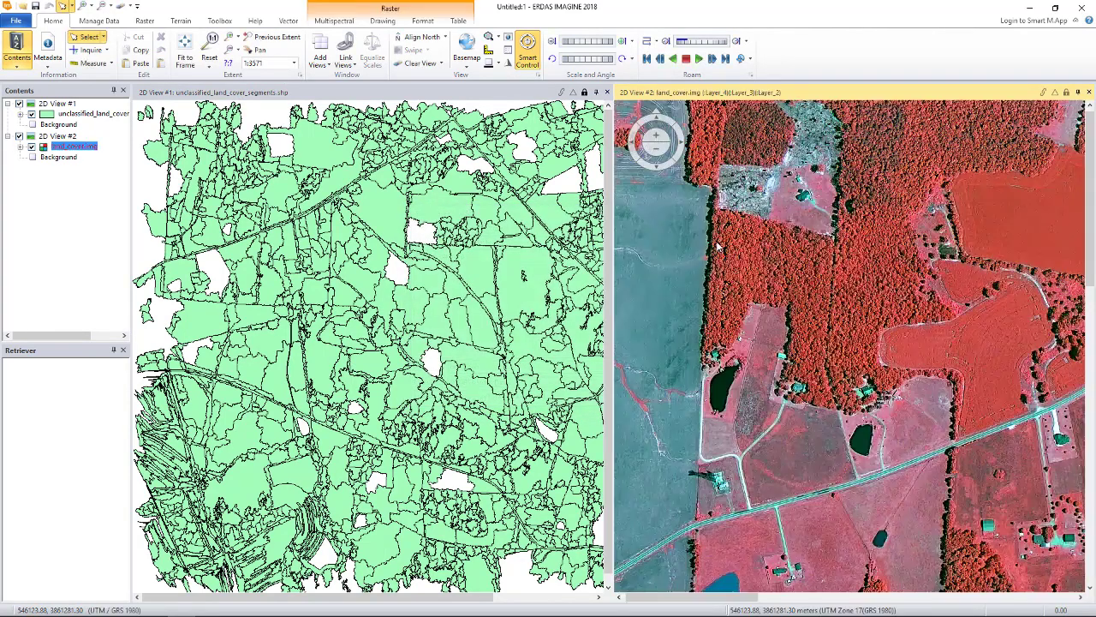
# - Fit both the land-cover image view and the segments view to frame
pyautogui.rightClick(720, 230)
pyautogui.click(754, 492)
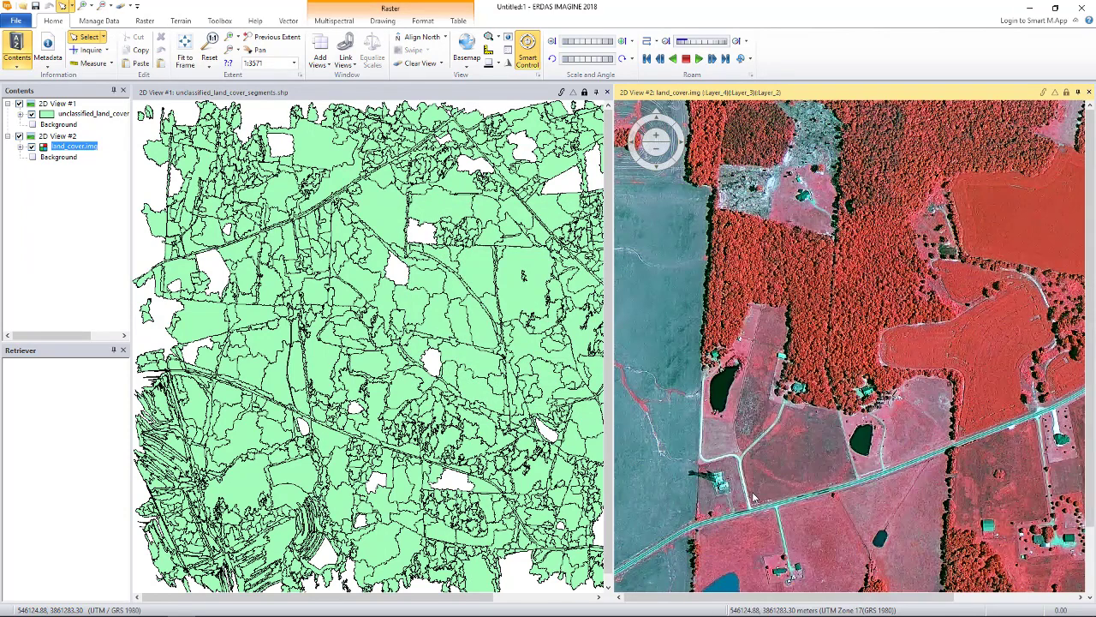
pyautogui.rightClick(420, 231)
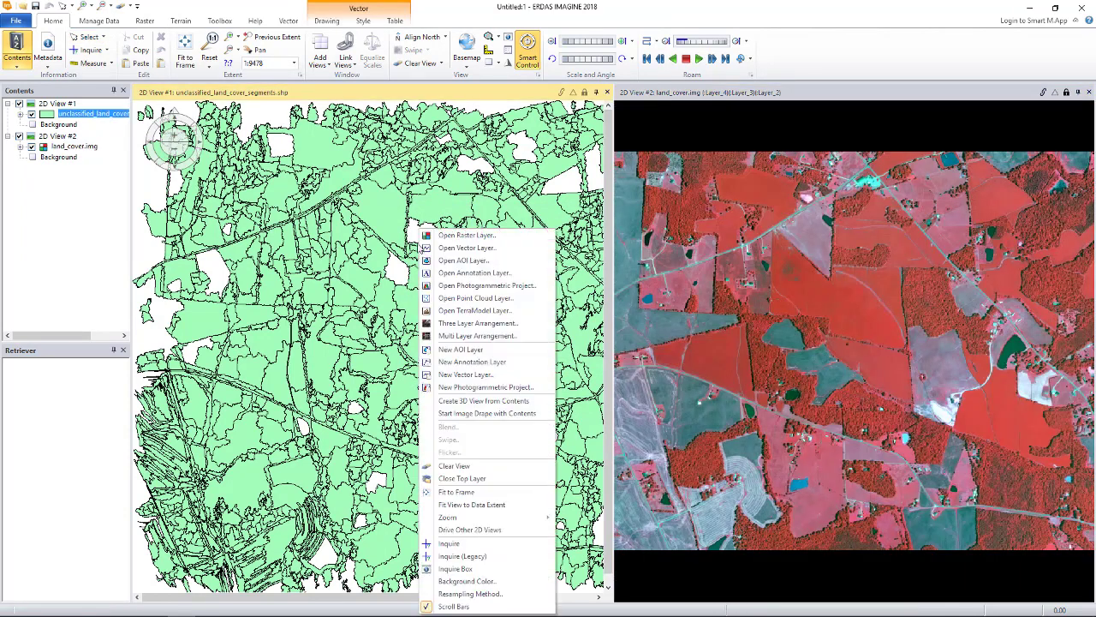
pyautogui.click(457, 492)
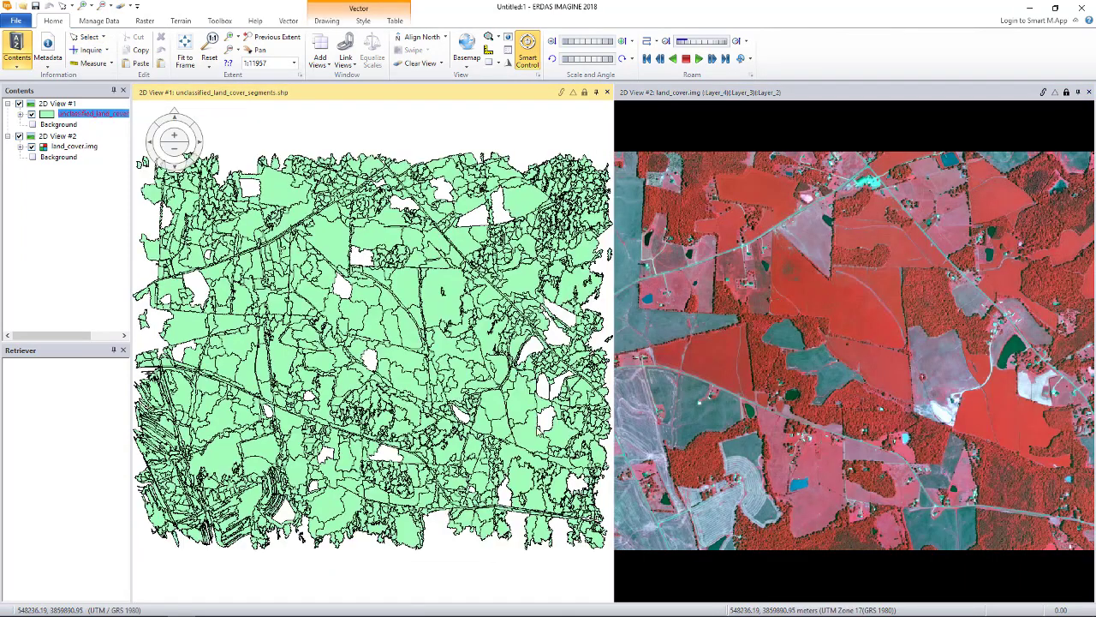
pyautogui.click(865, 379)
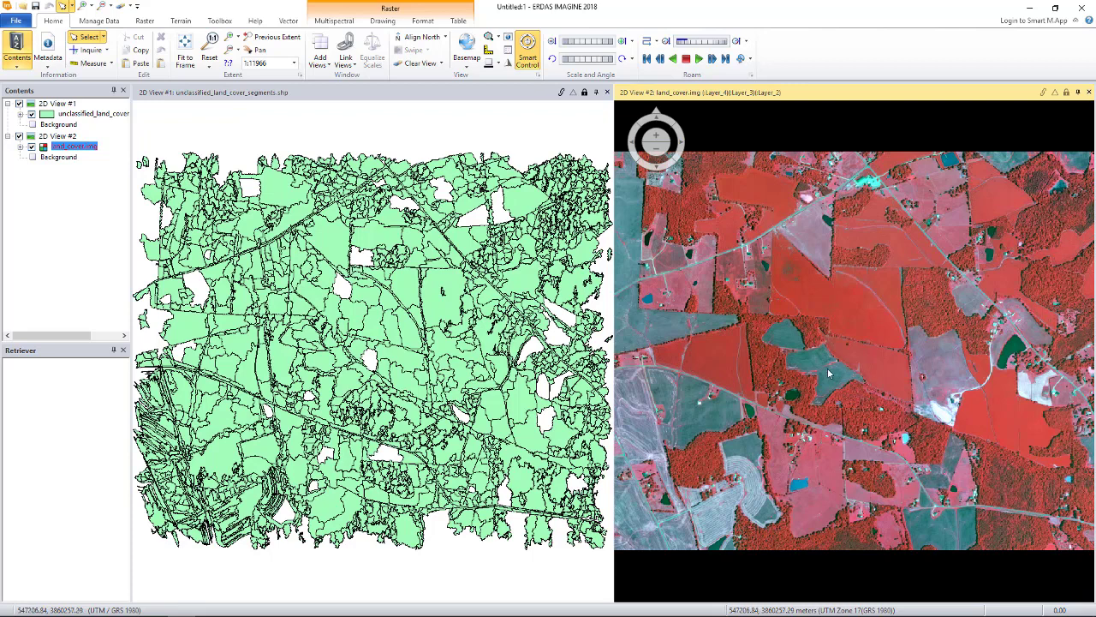
# - Display the attribute table of the segments layer
pyautogui.click(602, 248)
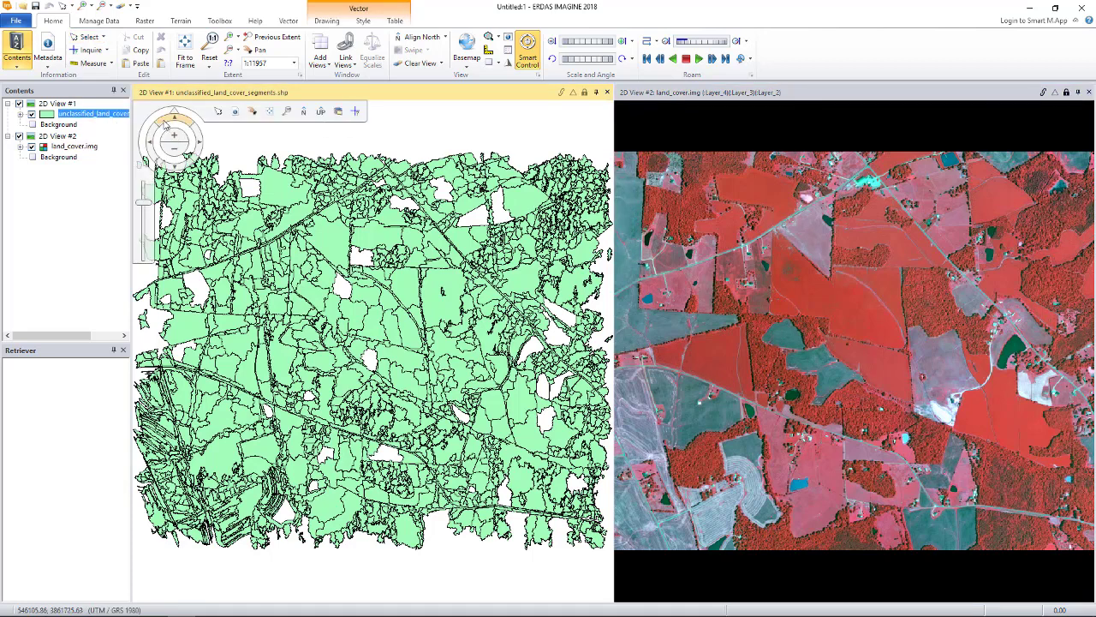
pyautogui.rightClick(114, 118)
pyautogui.click(163, 124)
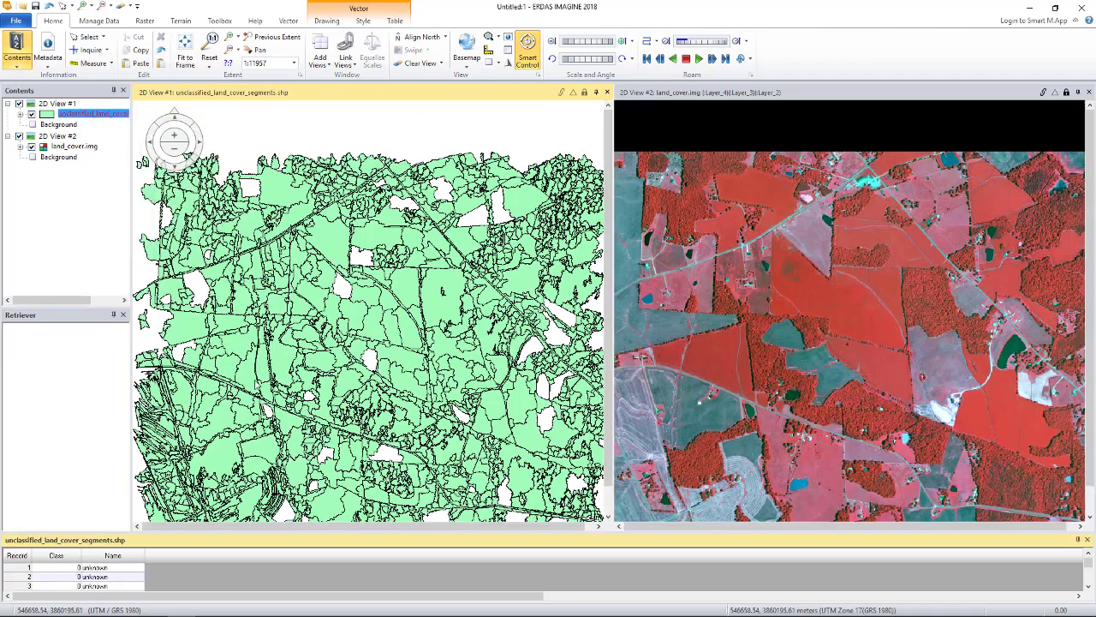
# - Refit both views and select a central segment polygon to inspect its unknown-class record
pyautogui.rightClick(310, 145)
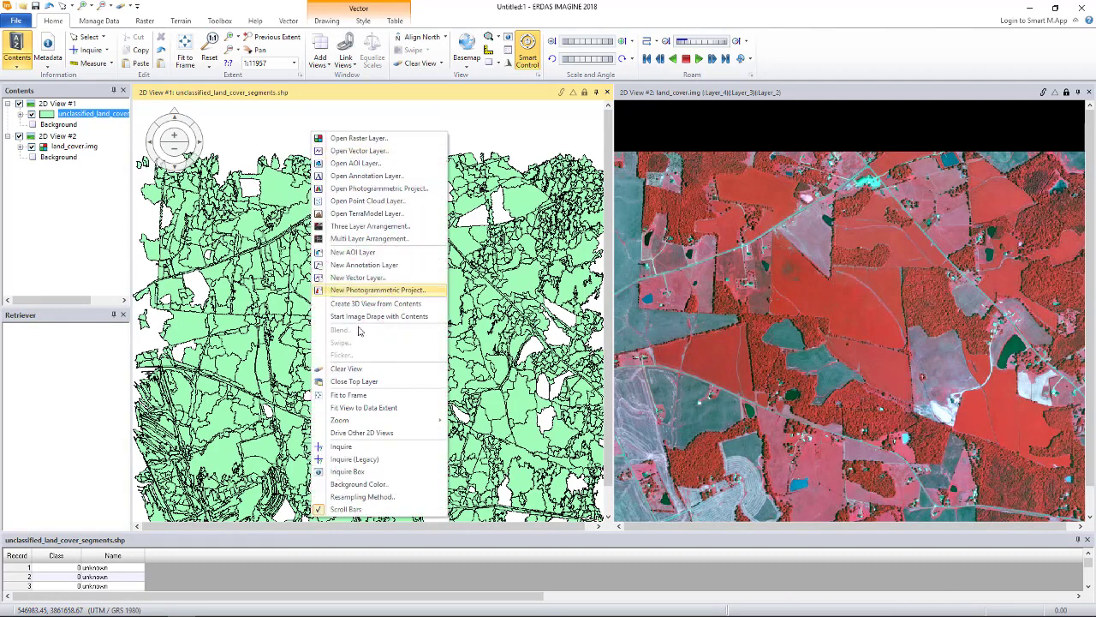
pyautogui.click(353, 398)
pyautogui.rightClick(856, 225)
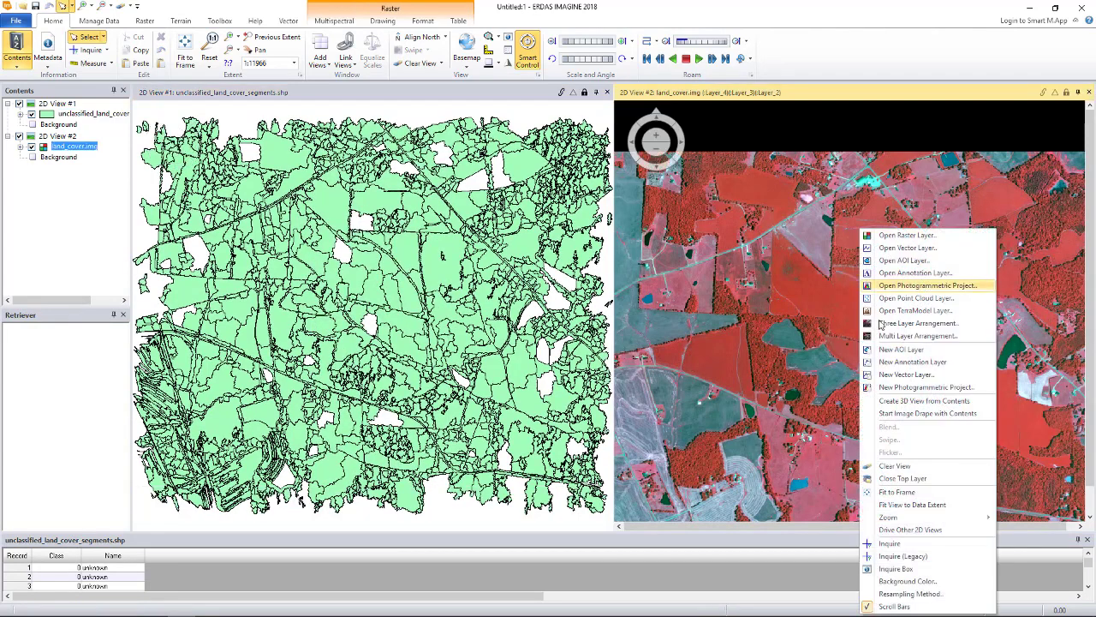
pyautogui.click(910, 477)
pyautogui.click(493, 369)
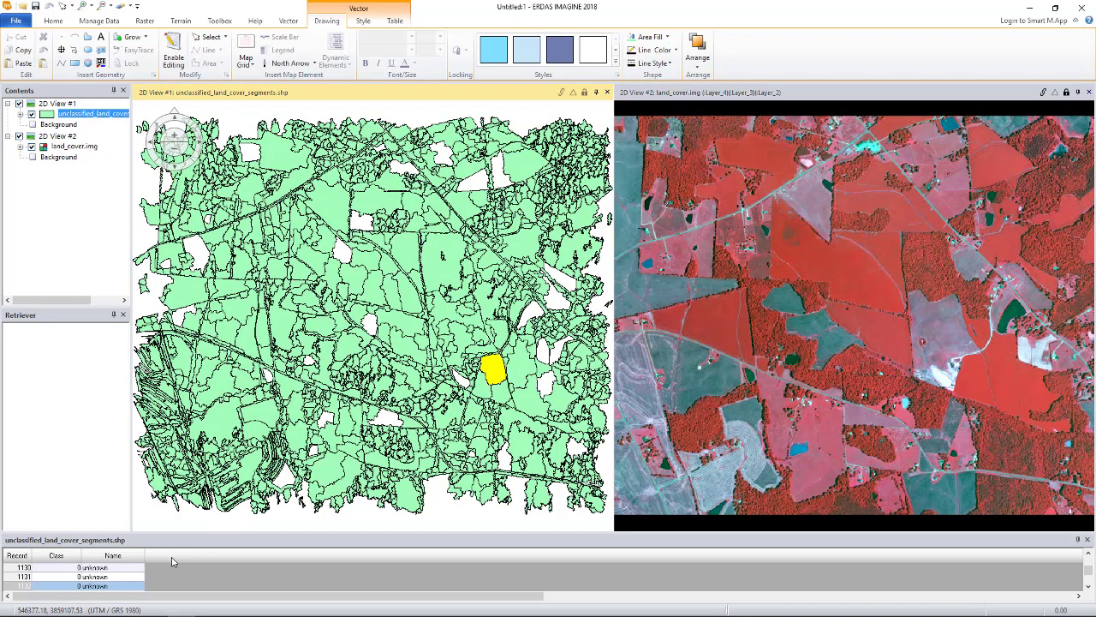
pyautogui.click(105, 557)
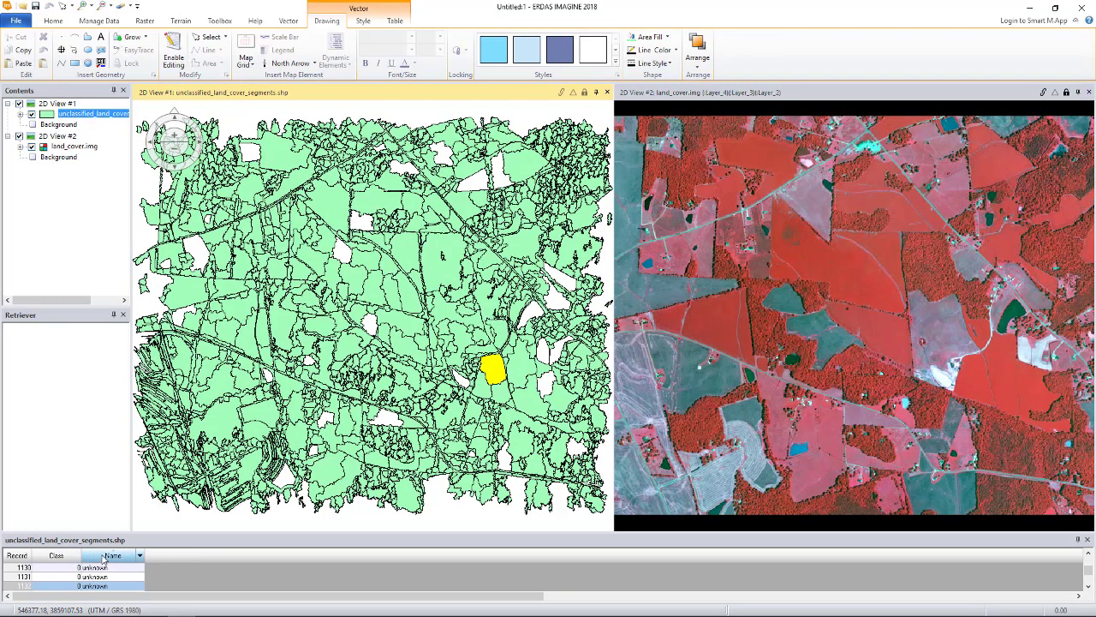
pyautogui.click(89, 575)
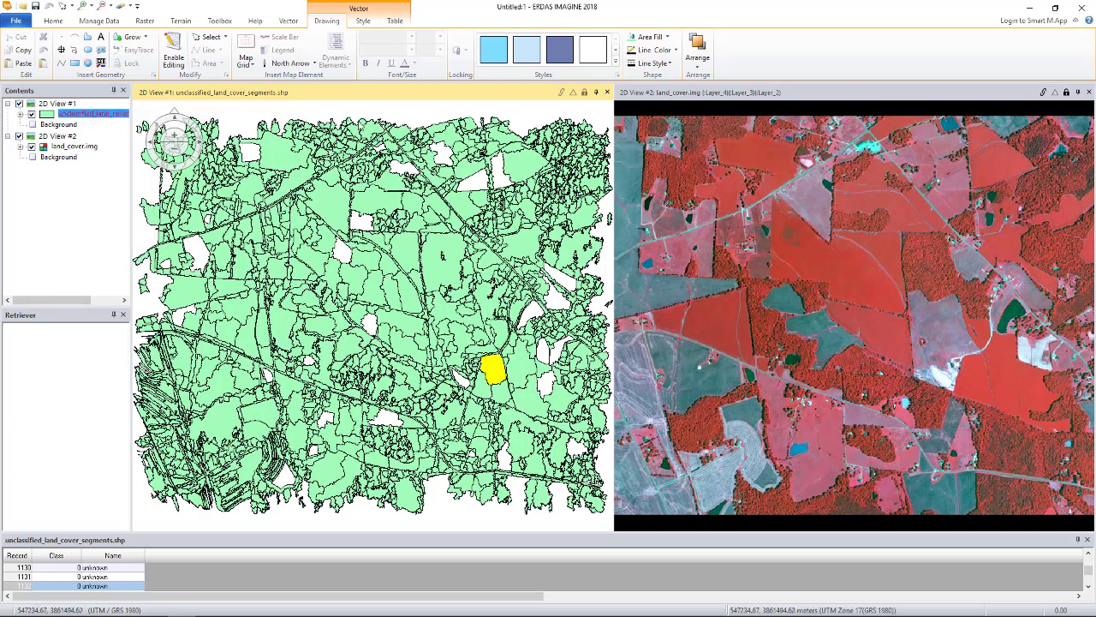
# - Replace the segments in View #1 with land_cover_training_data.shp from the feature classification folder
pyautogui.press('Escape')
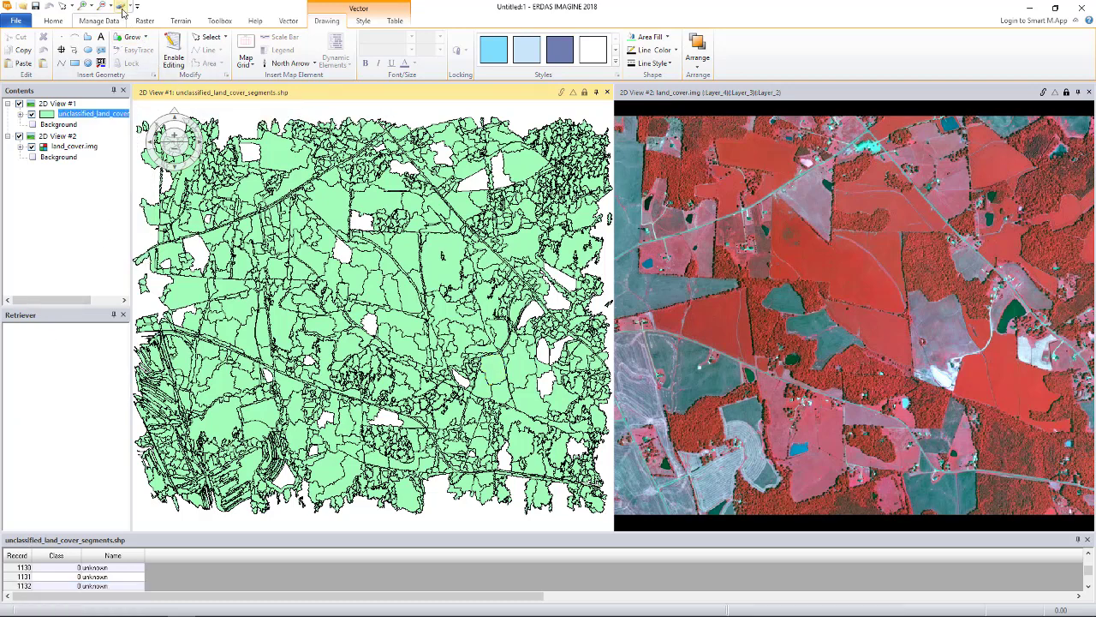
pyautogui.click(123, 11)
pyautogui.rightClick(325, 197)
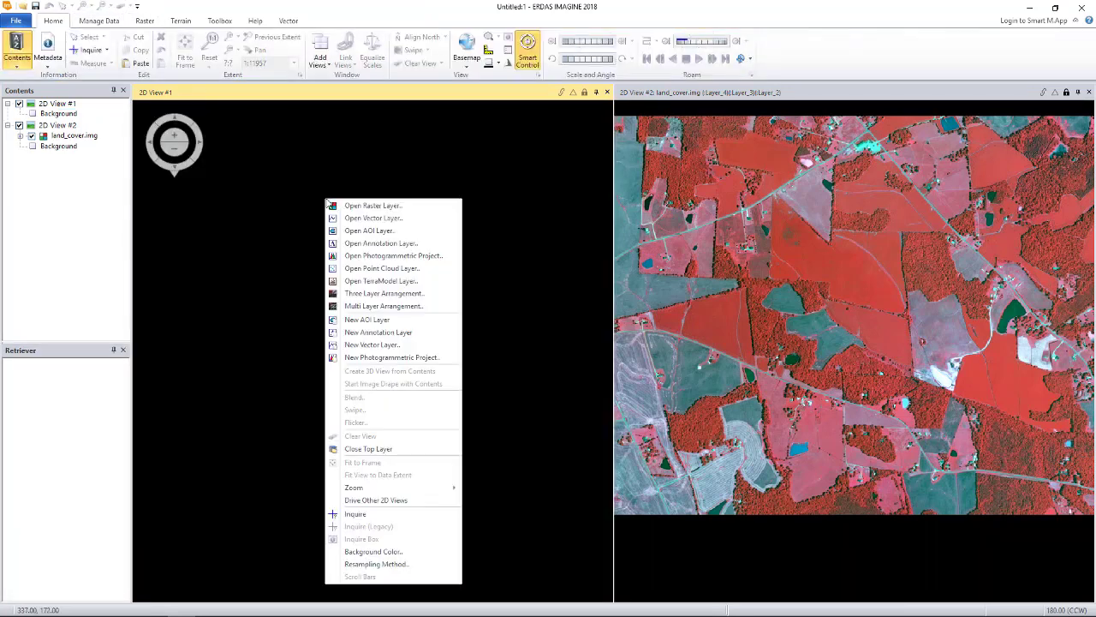
pyautogui.click(381, 218)
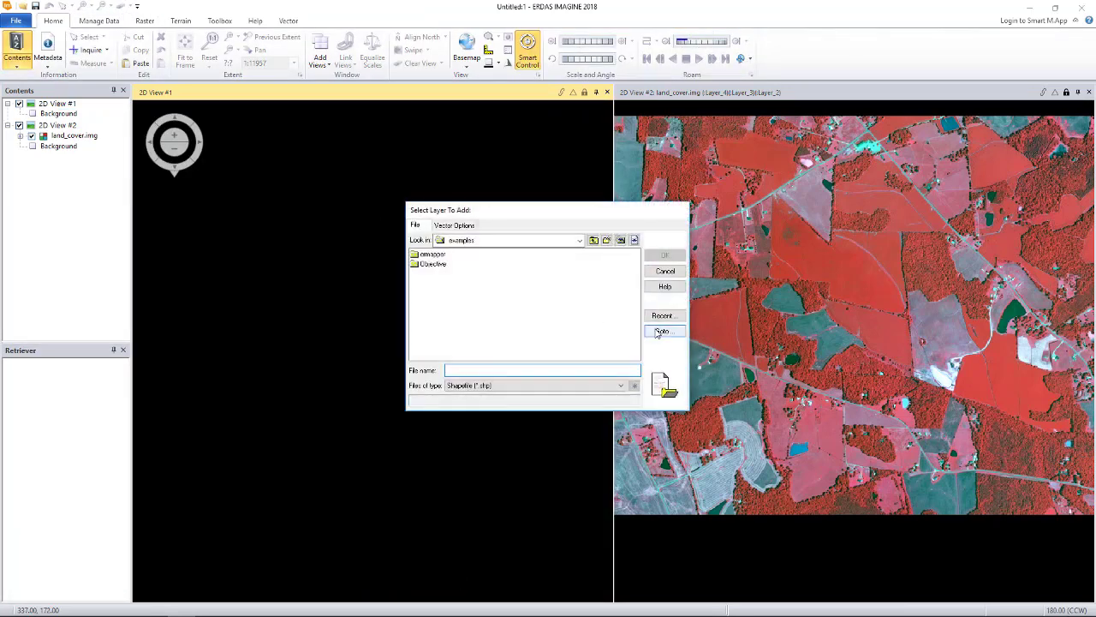
pyautogui.click(663, 332)
pyautogui.doubleClick(569, 308)
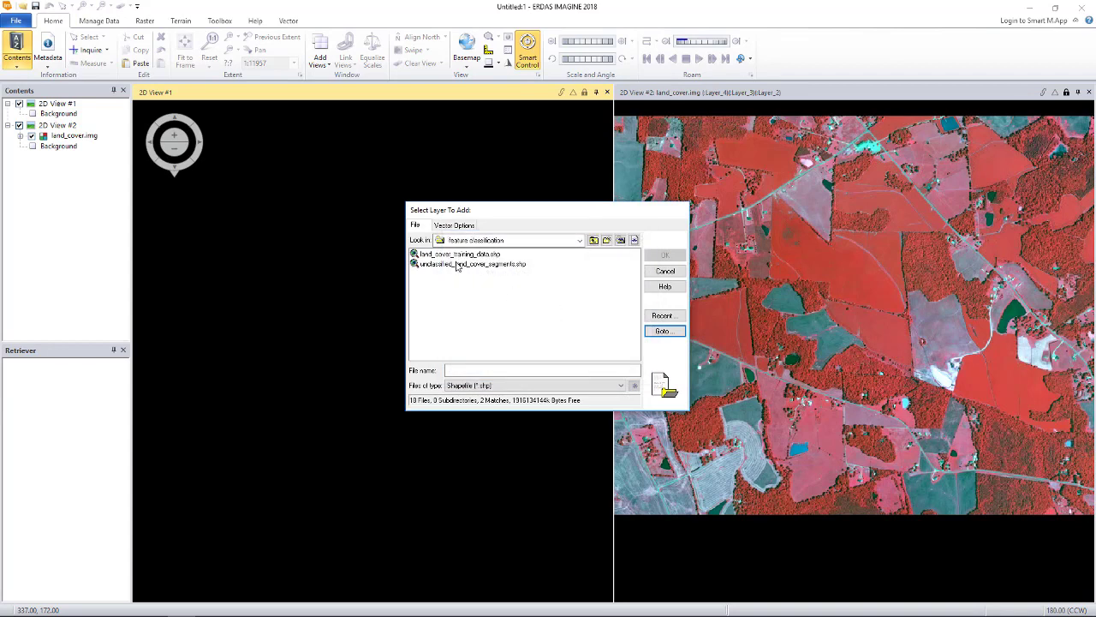
pyautogui.click(460, 254)
pyautogui.click(665, 255)
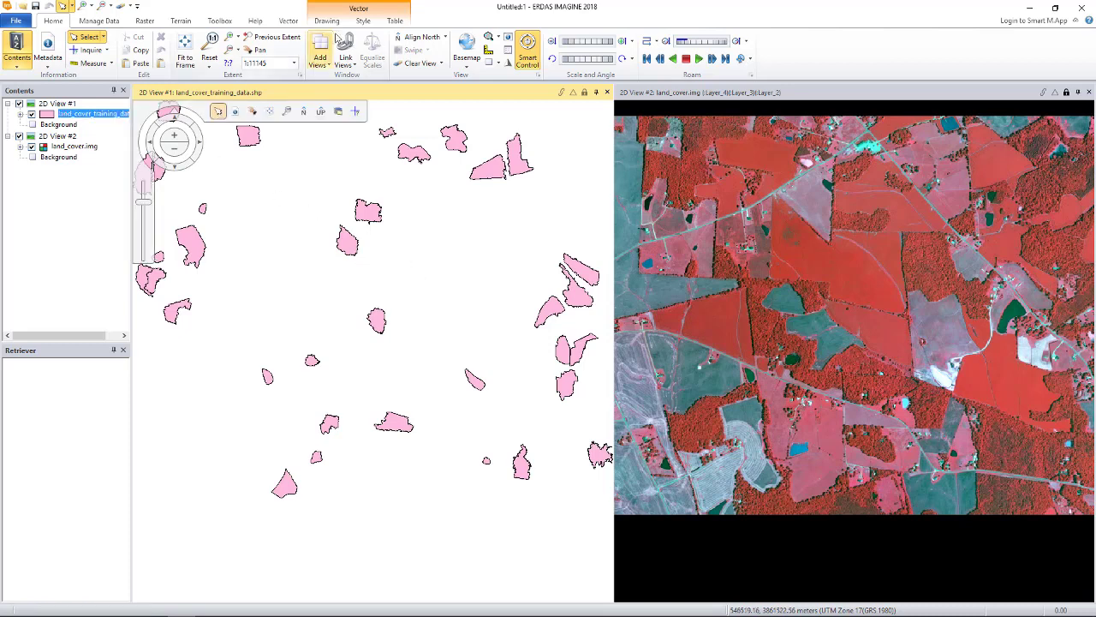
# - Style the training polygons by unique Name values with newly generated styles
pyautogui.click(360, 23)
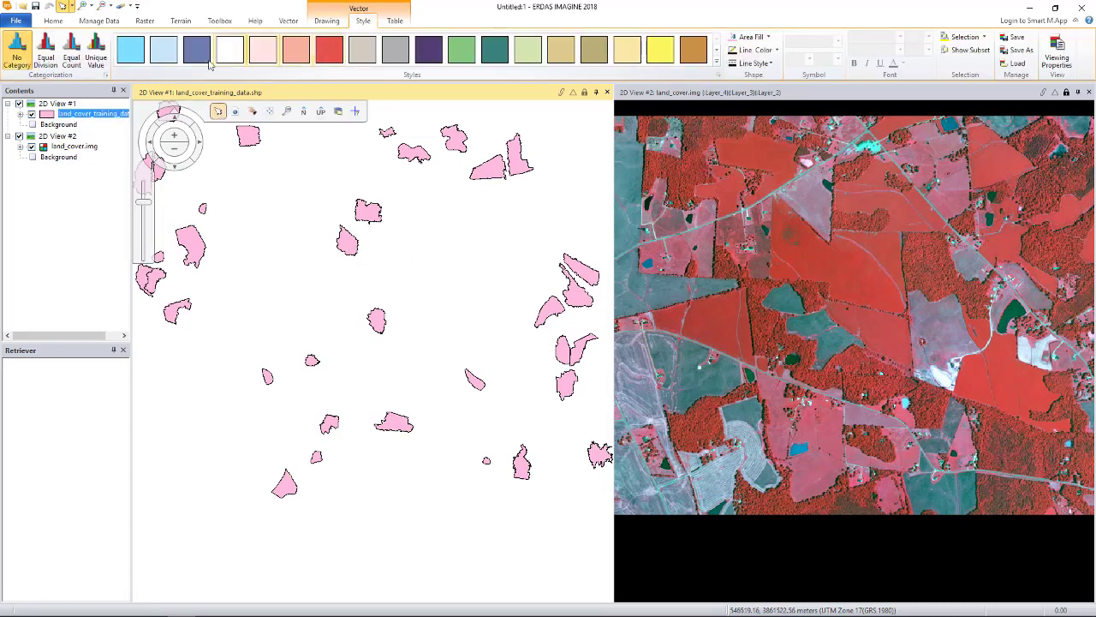
pyautogui.click(97, 50)
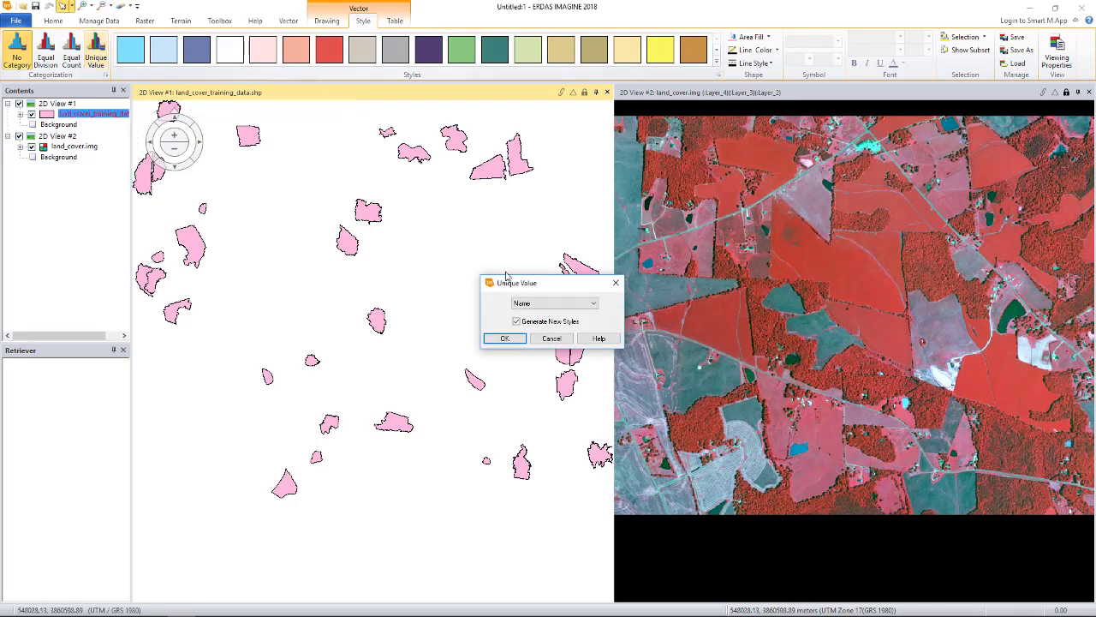
pyautogui.click(505, 339)
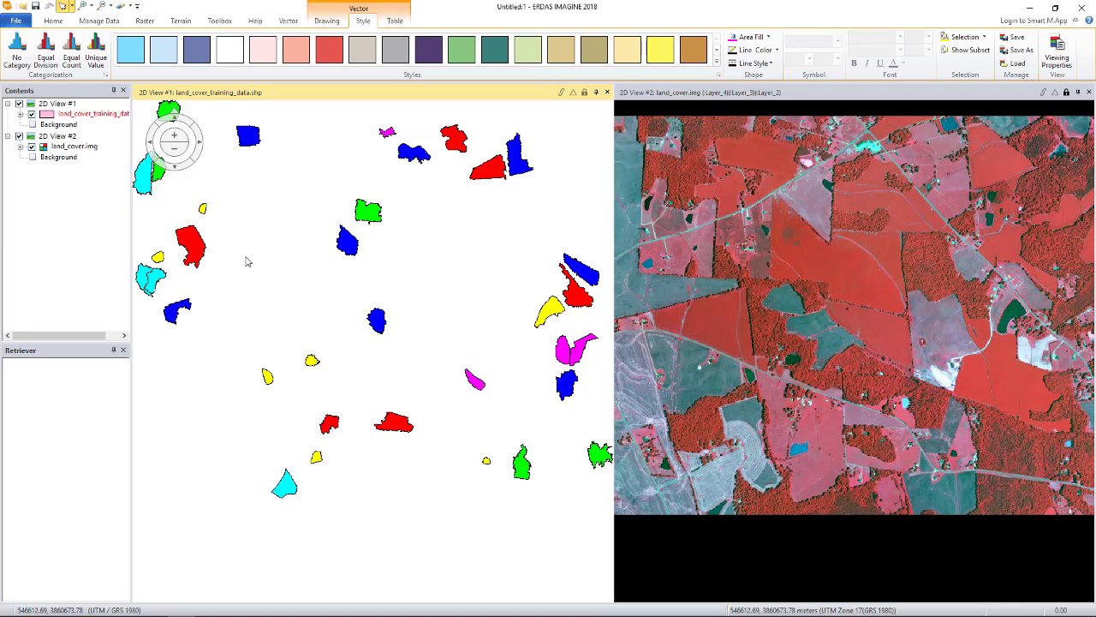
# - Show the training attribute table, overlay the polygons on land_cover.img in View #2, and expand their legend
pyautogui.rightClick(101, 120)
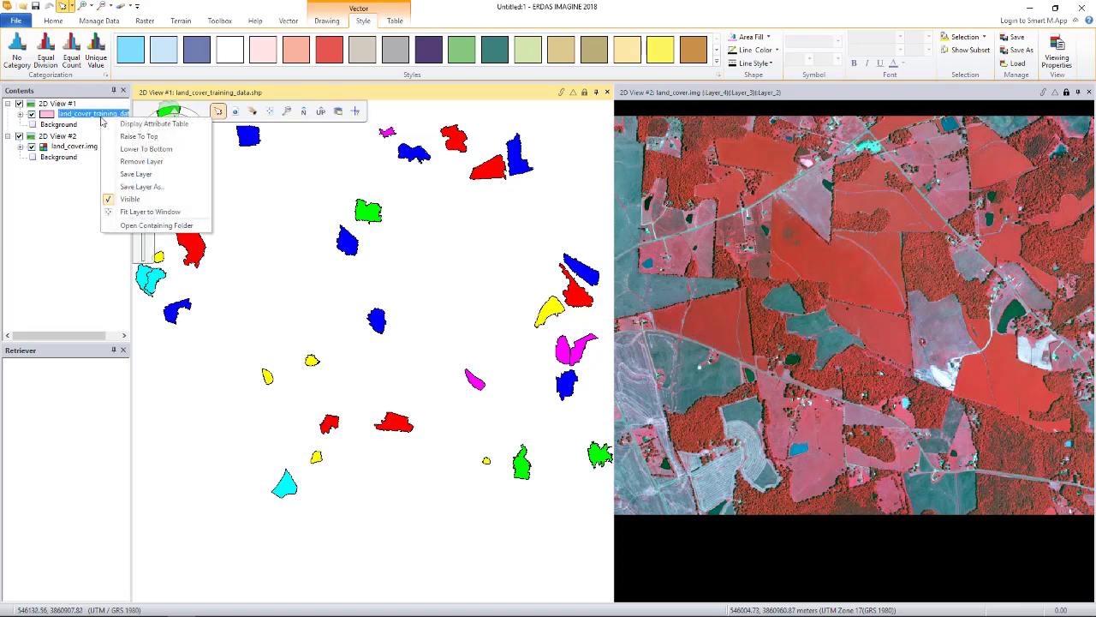
pyautogui.click(135, 124)
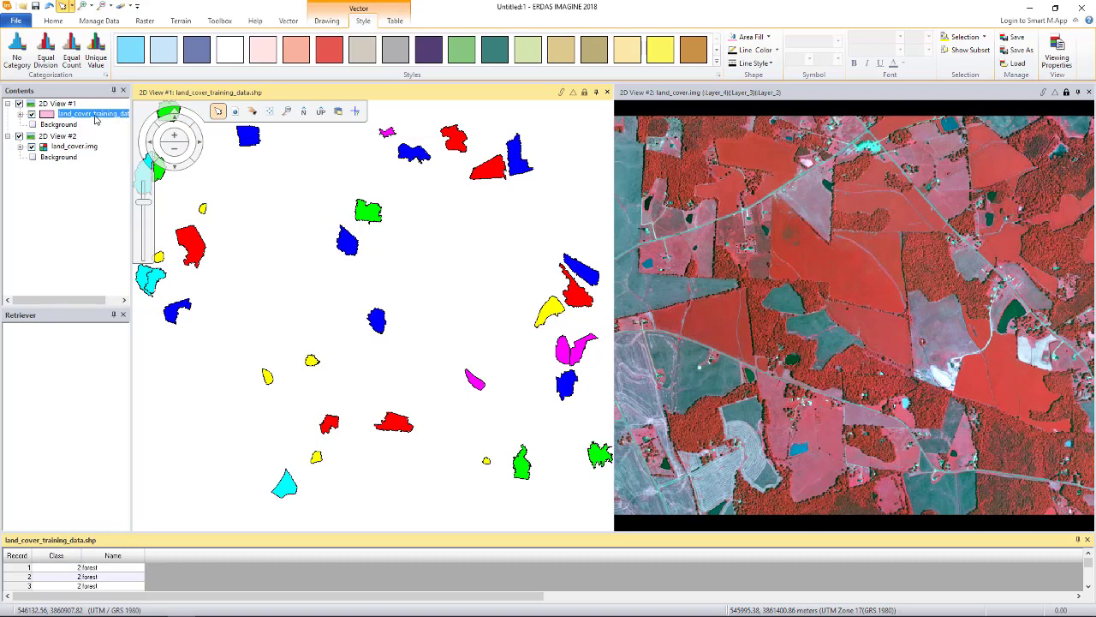
pyautogui.moveTo(97, 120); pyautogui.dragTo(734, 218)
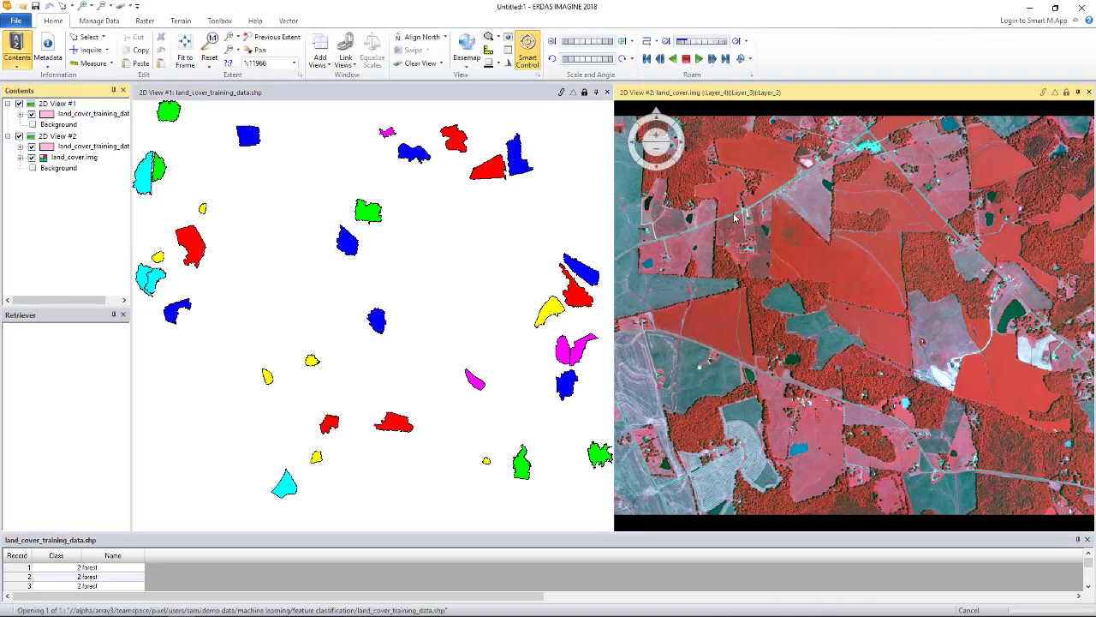
pyautogui.click(21, 115)
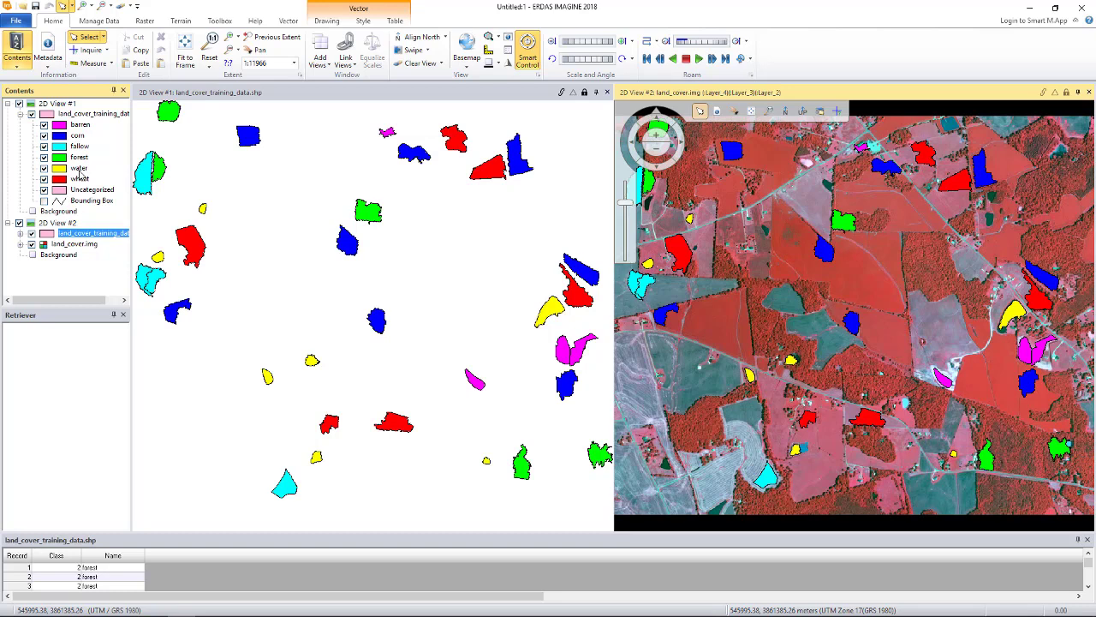
# - With 2D View #2 active, bring up the File page listing recent documents
pyautogui.click(638, 469)
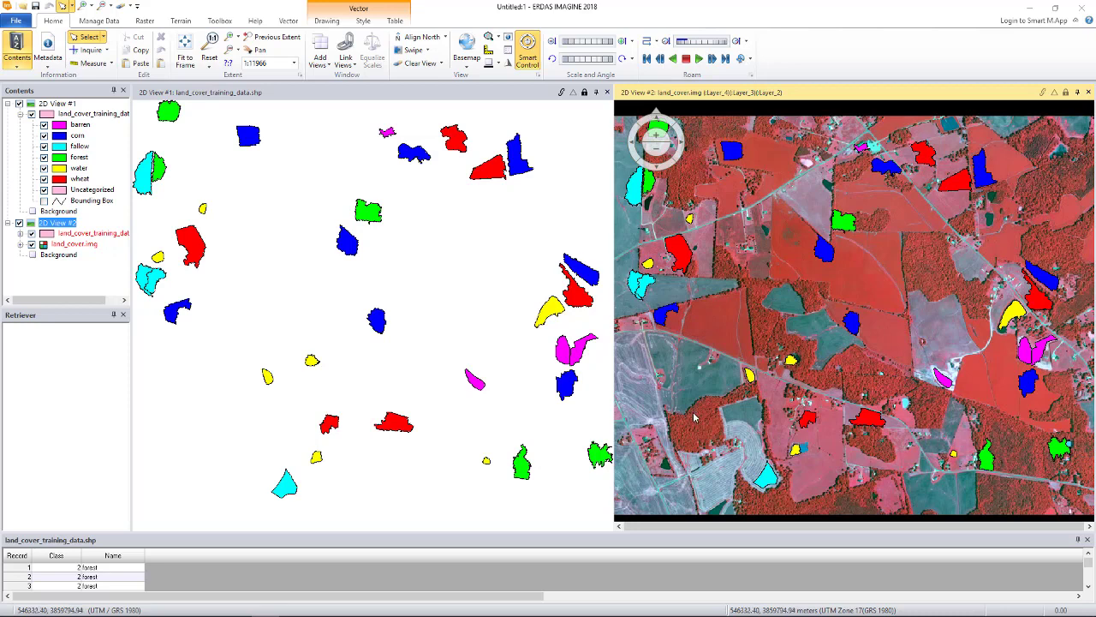
pyautogui.click(19, 22)
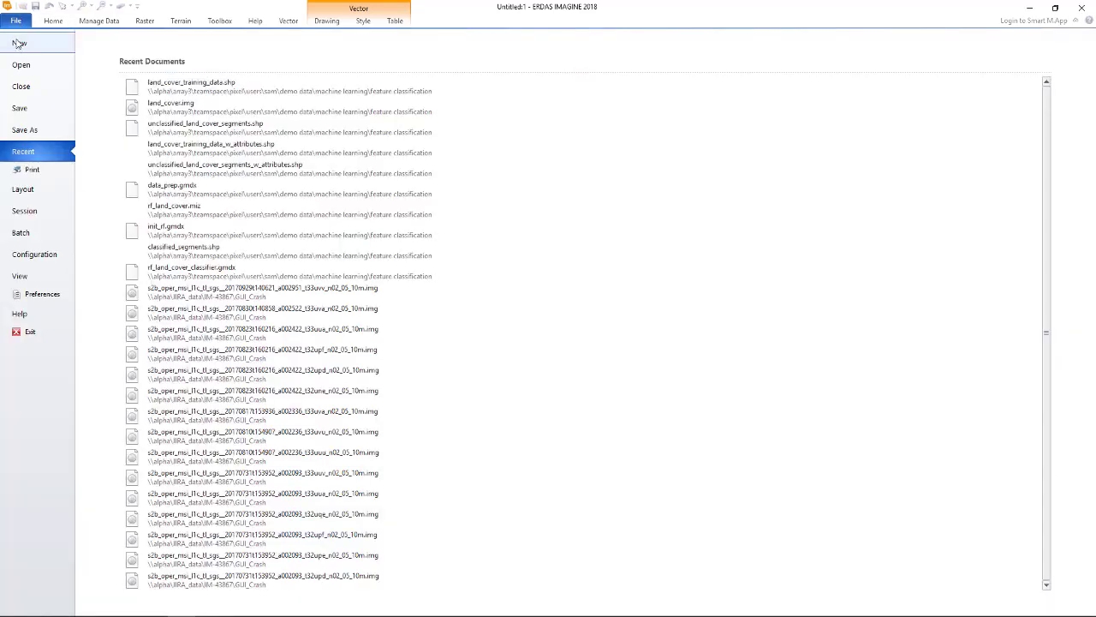
# - Create a new spatial model and hide both 2D views
pyautogui.click(19, 43)
pyautogui.click(185, 98)
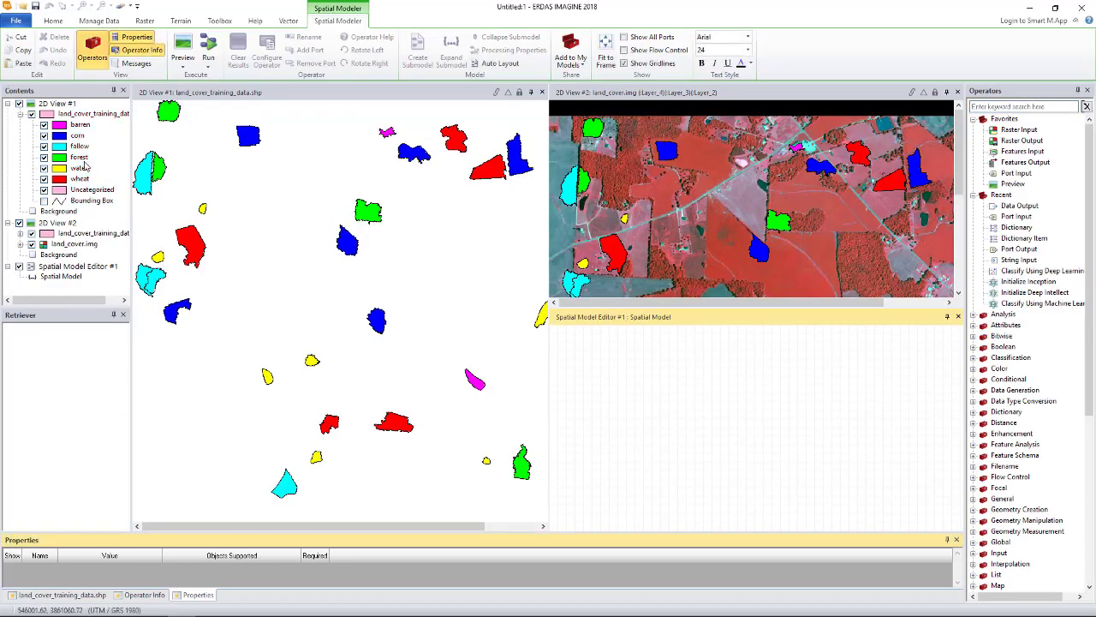
pyautogui.click(19, 103)
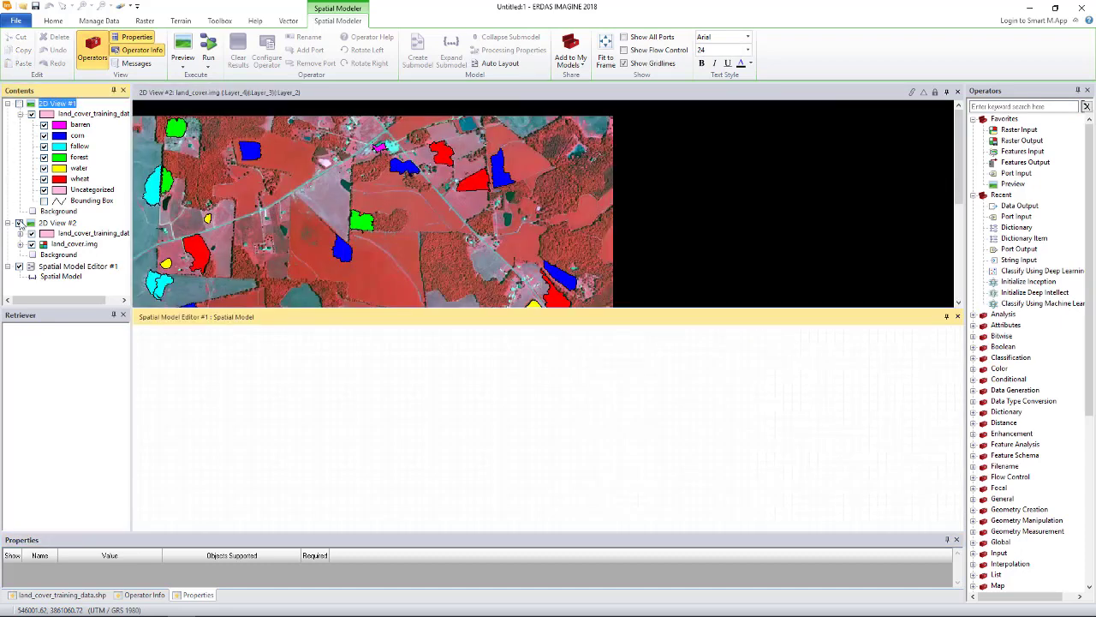
pyautogui.click(19, 223)
# - Open data_prep.gmdx from the feature classification folder onto the model canvas
pyautogui.rightClick(250, 174)
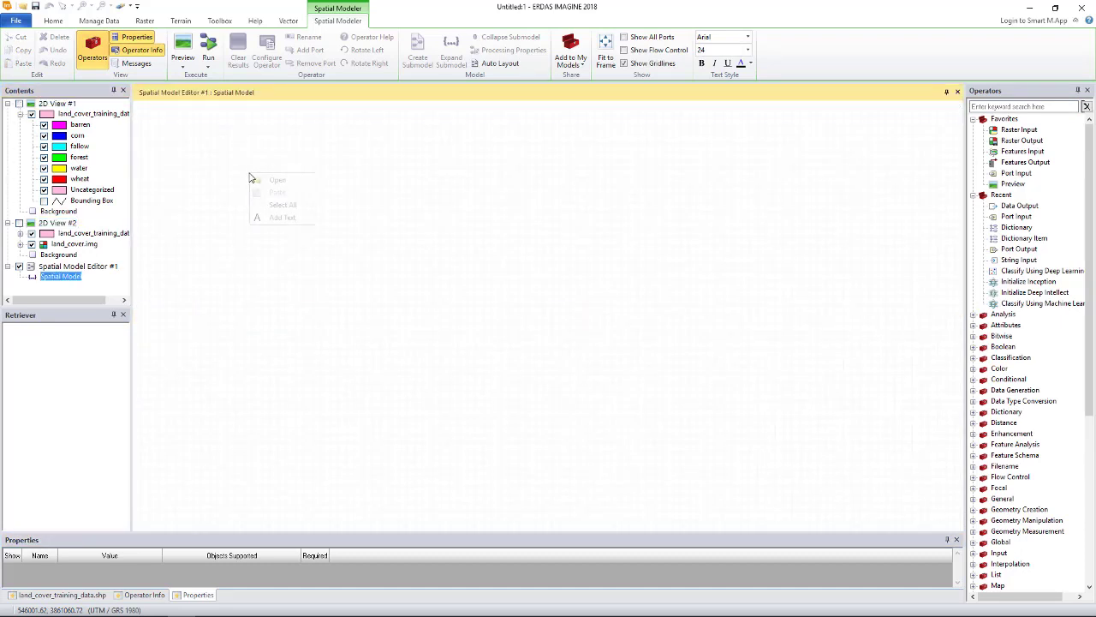
pyautogui.click(277, 182)
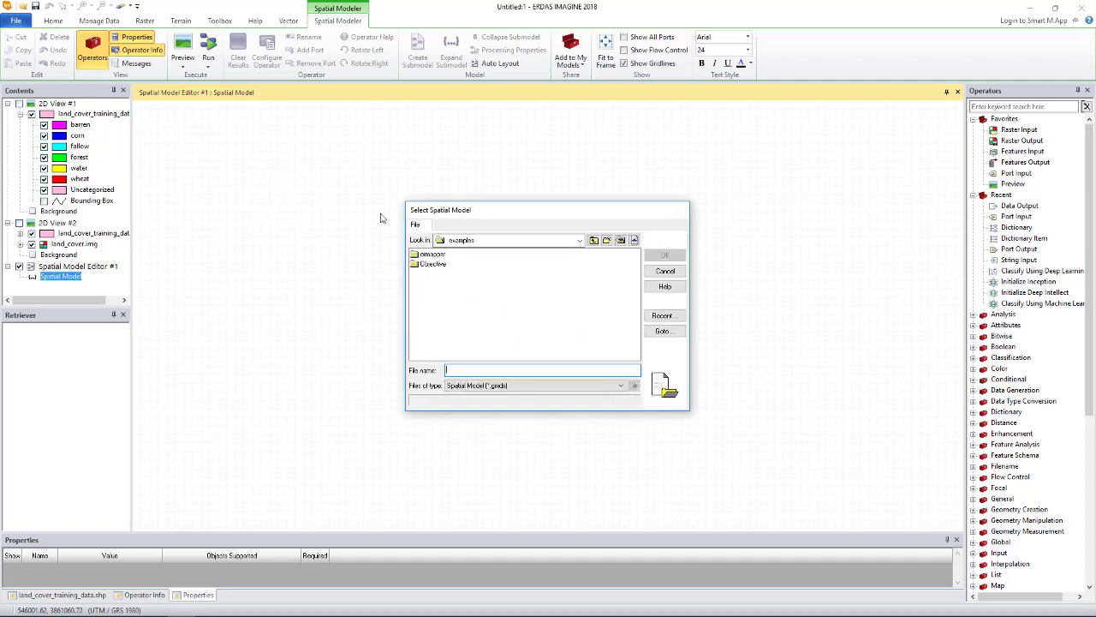
pyautogui.click(672, 333)
pyautogui.doubleClick(532, 313)
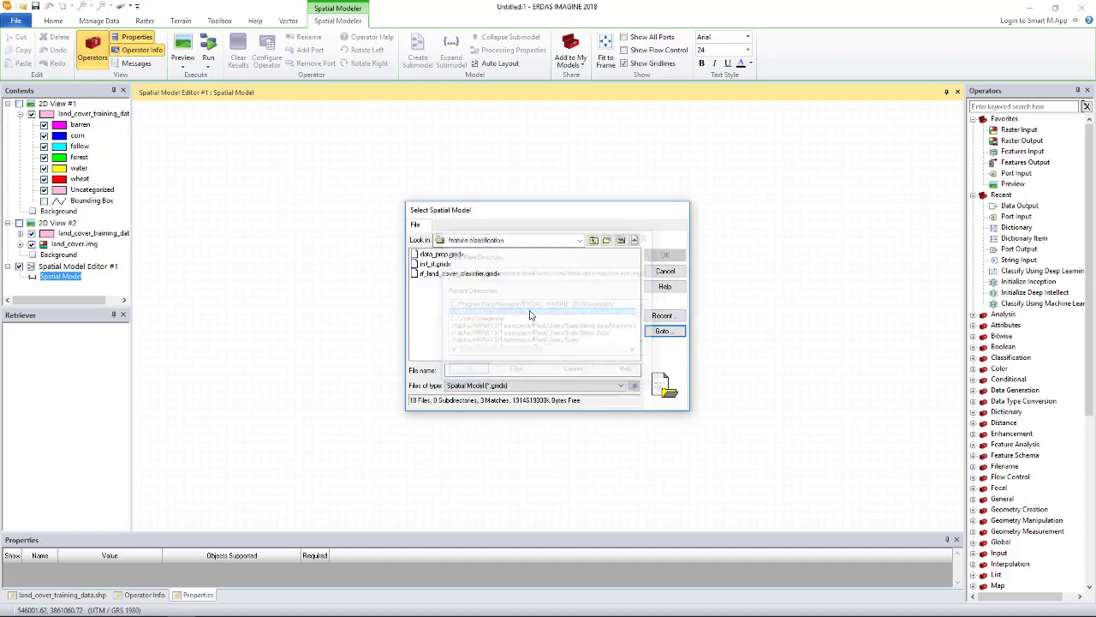
pyautogui.click(445, 255)
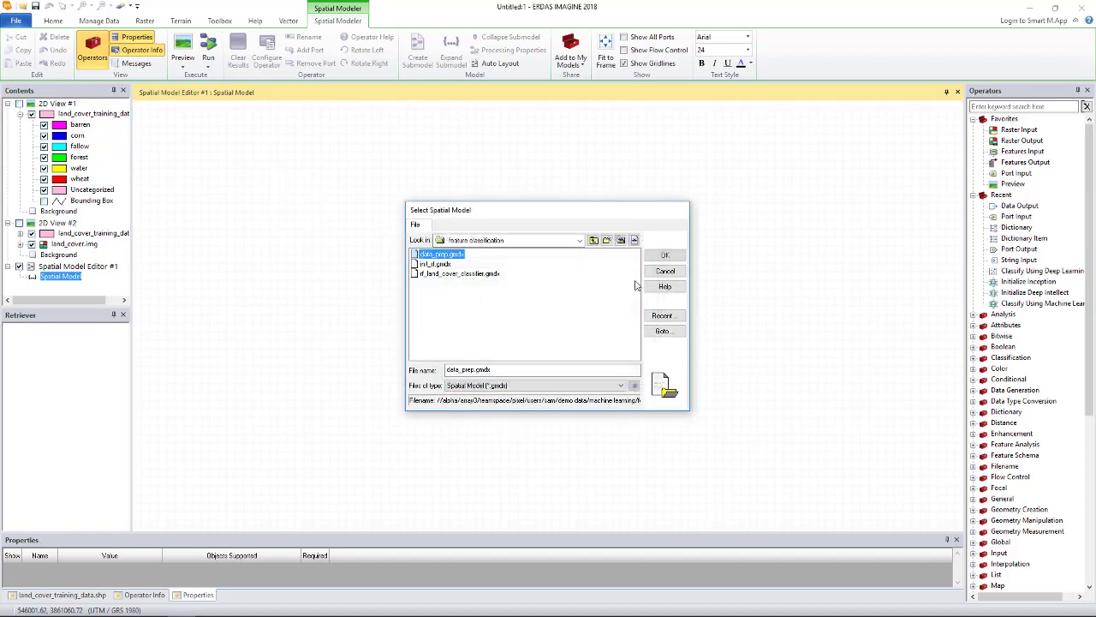
pyautogui.click(665, 256)
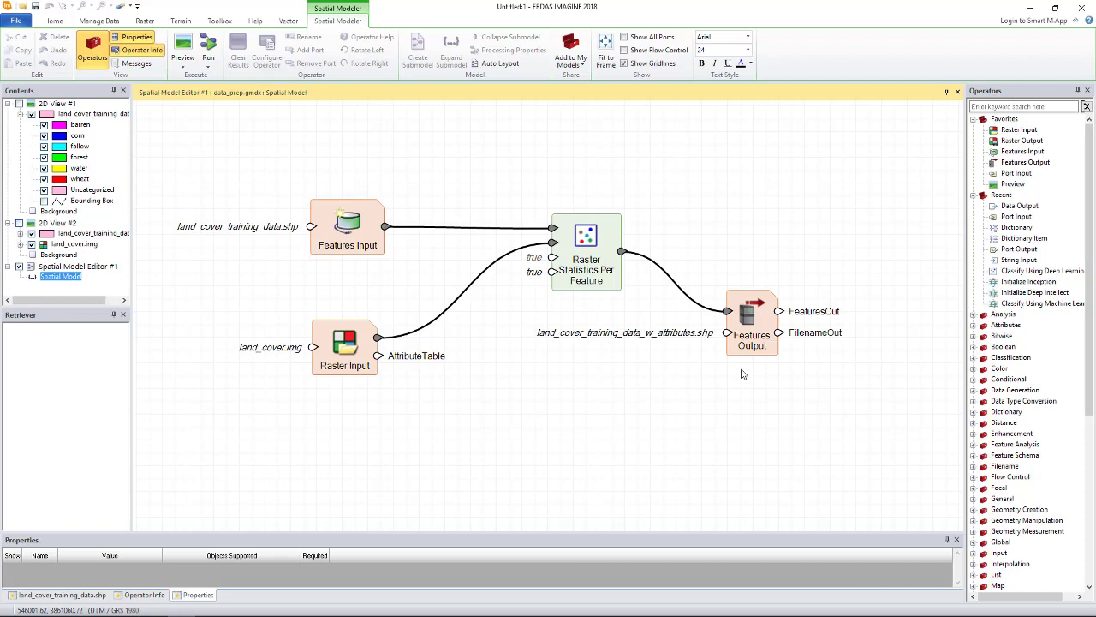
# - Run the data_prep model so every operator completes and writes the attributed training features
pyautogui.click(208, 44)
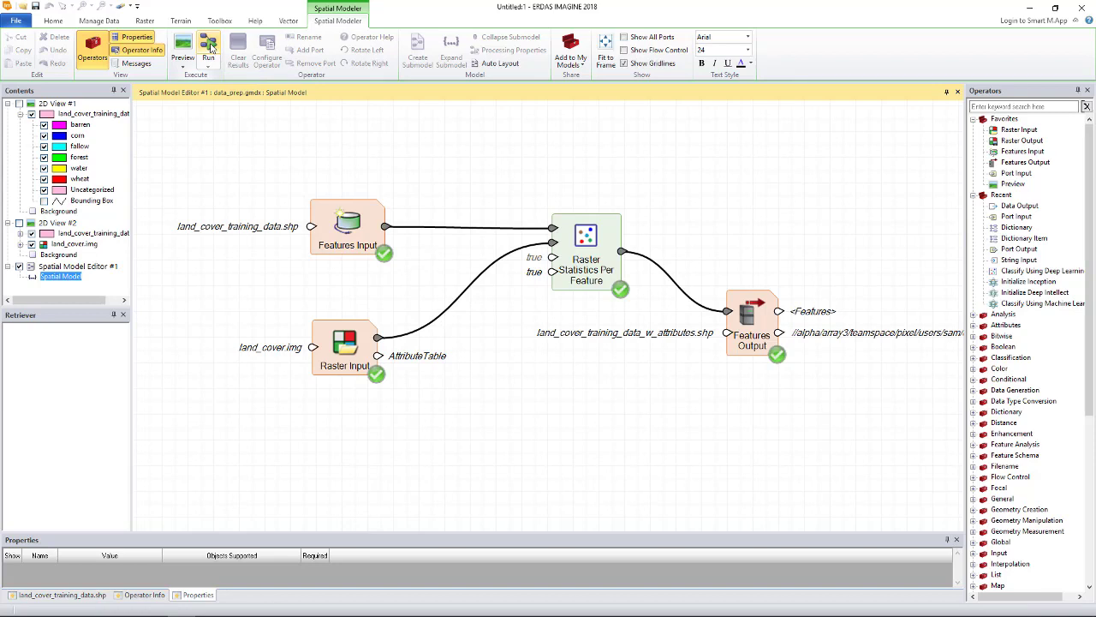
# - Hide Spatial Model Editor #1 and show 2D View #2 again
pyautogui.click(20, 267)
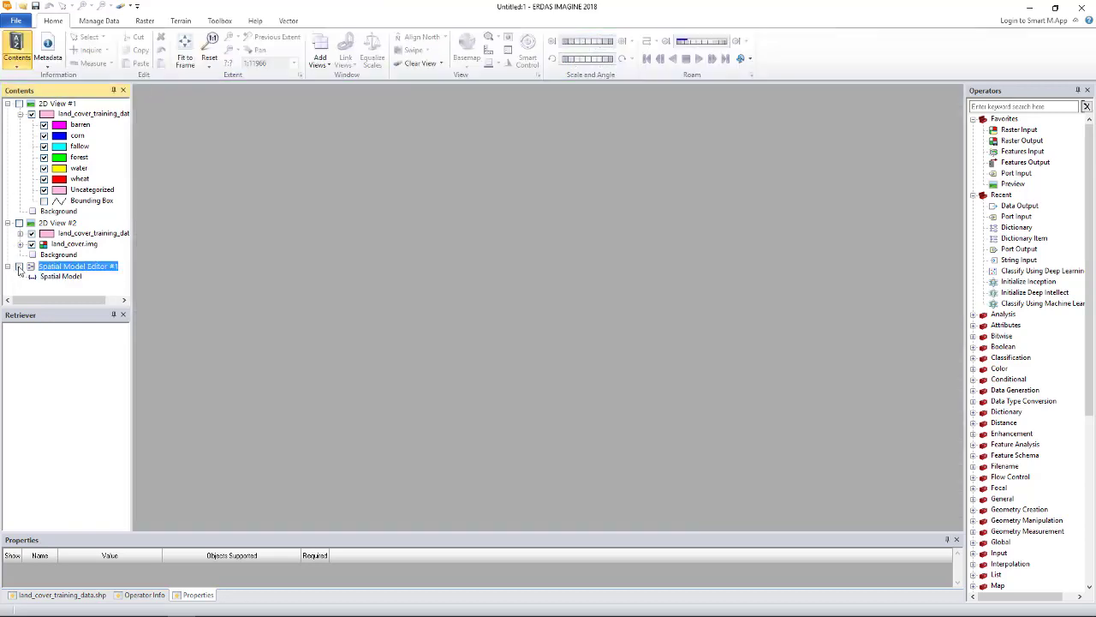
pyautogui.click(20, 223)
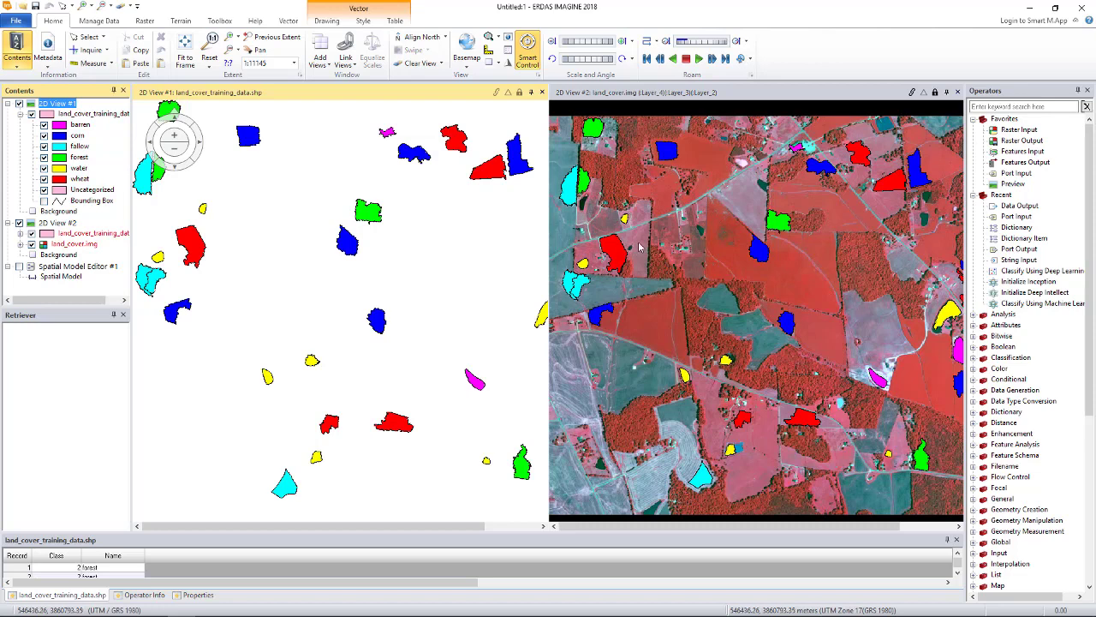
# - Clear View #2 and load land_cover_training_data_w_attributes.shp from the feature classification folder
pyautogui.click(743, 116)
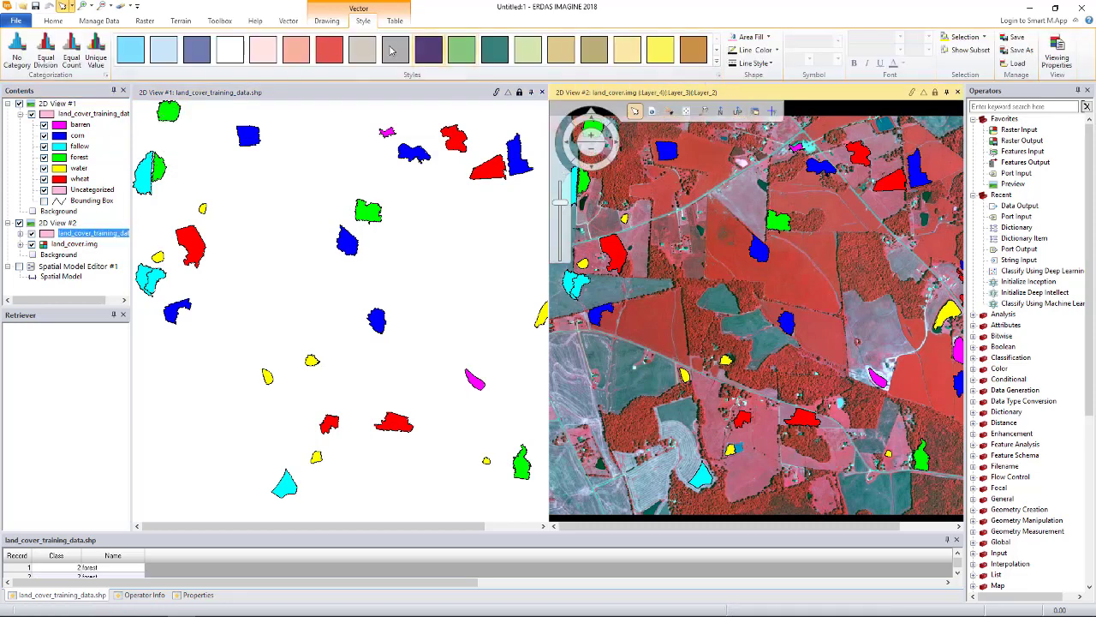
pyautogui.click(120, 9)
pyautogui.rightClick(691, 157)
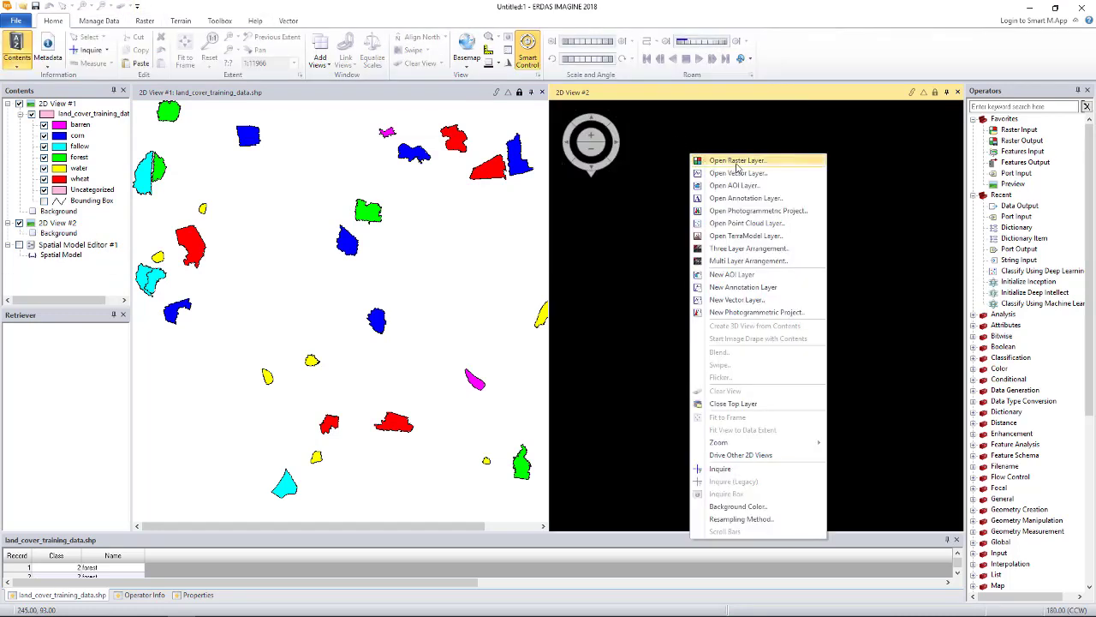
pyautogui.click(740, 174)
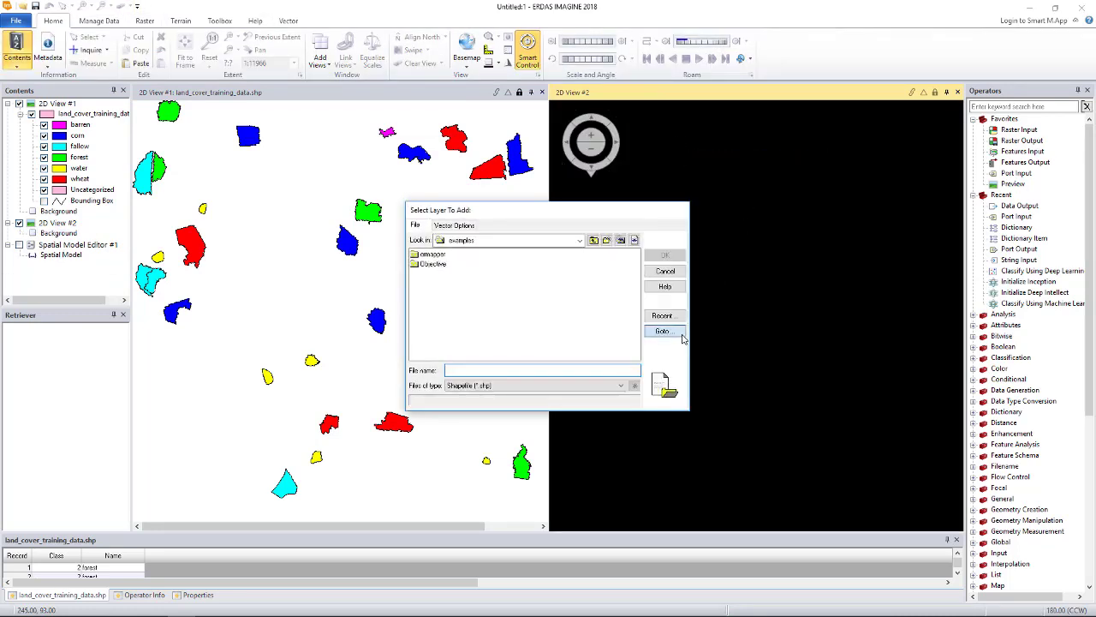
pyautogui.click(665, 331)
pyautogui.doubleClick(516, 311)
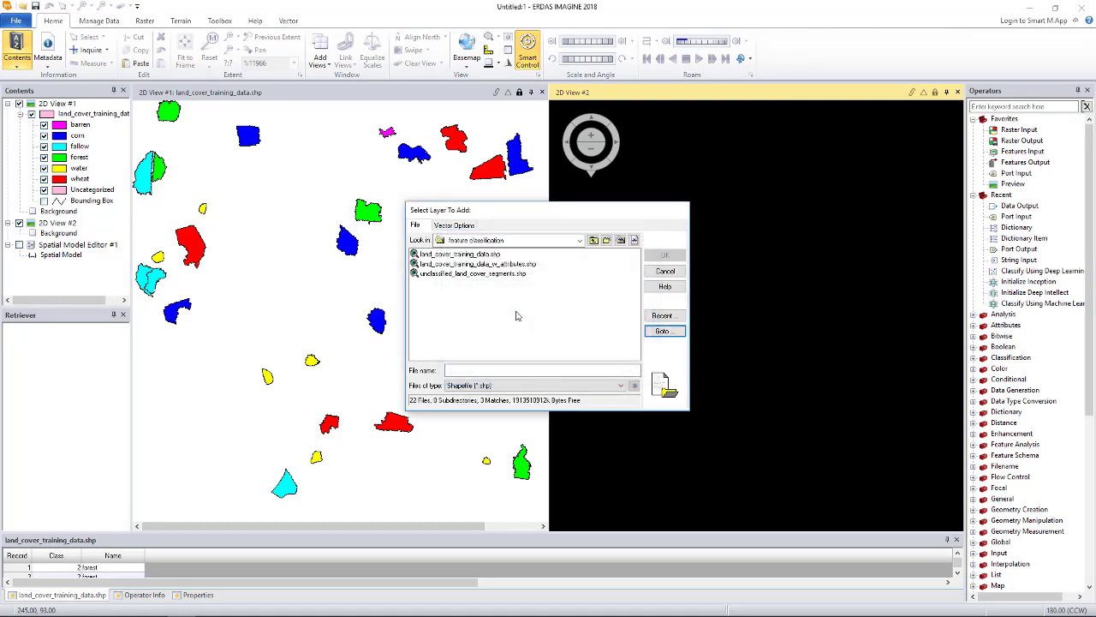
pyautogui.click(504, 264)
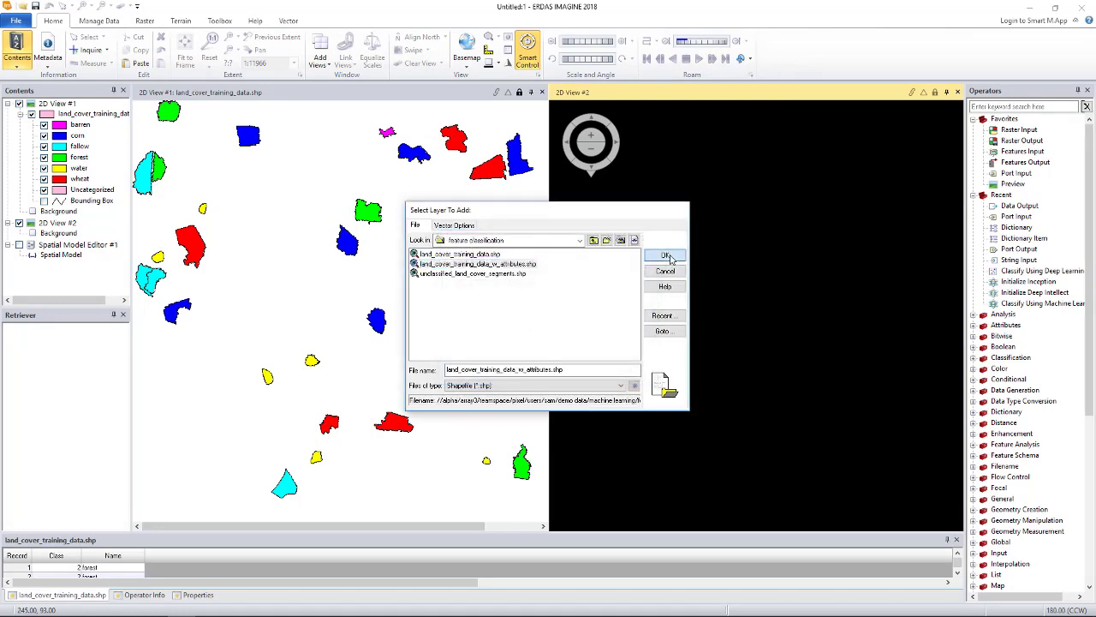
pyautogui.click(667, 255)
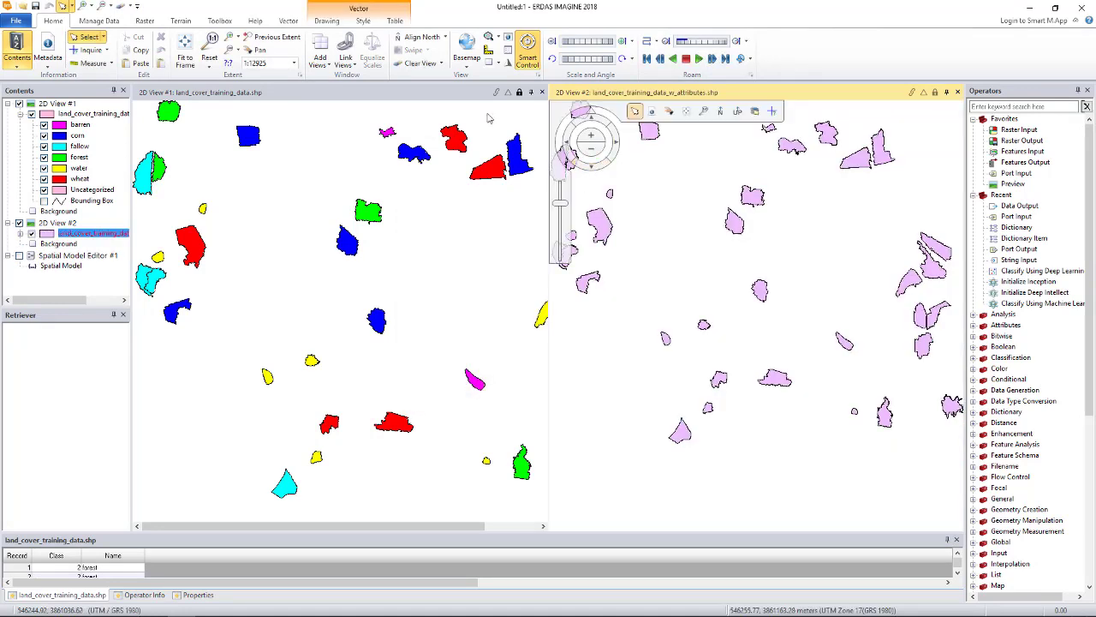
# - Colour the attributed polygons by unique Name values
pyautogui.click(365, 22)
pyautogui.click(96, 56)
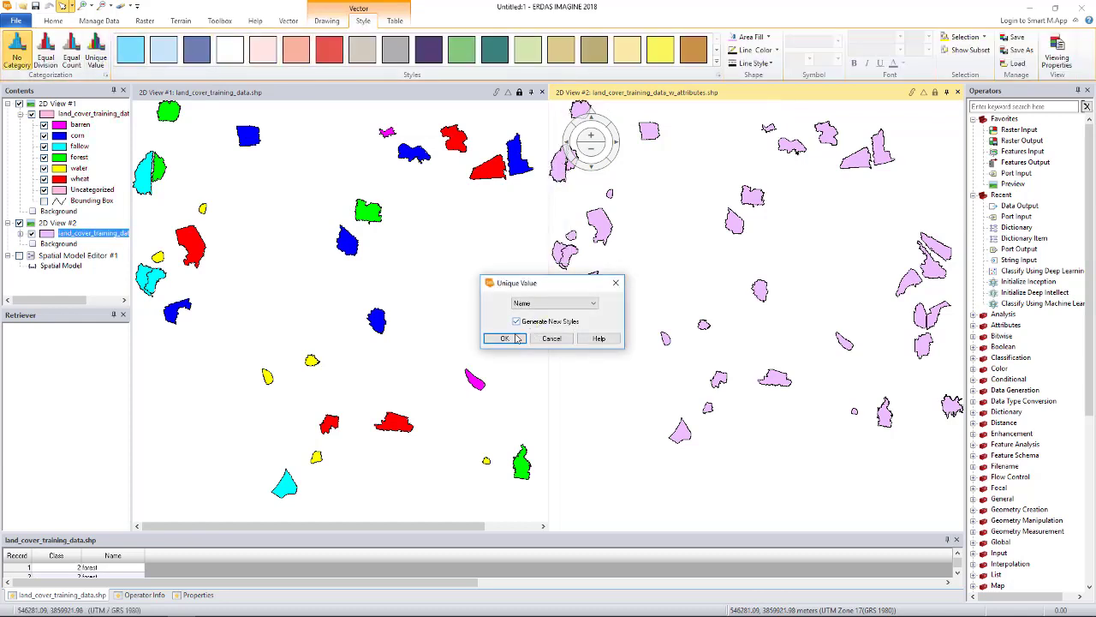
pyautogui.click(506, 338)
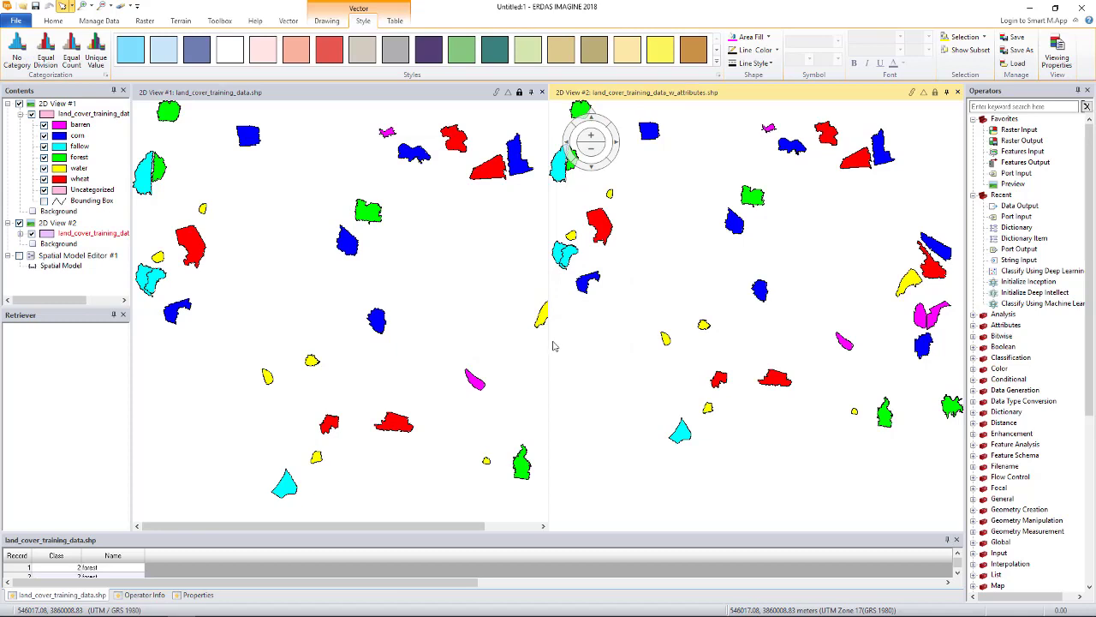
# - Enlarge the attribute table, fit both views to frame, and select 2D View #2
pyautogui.moveTo(384, 531); pyautogui.dragTo(386, 499)
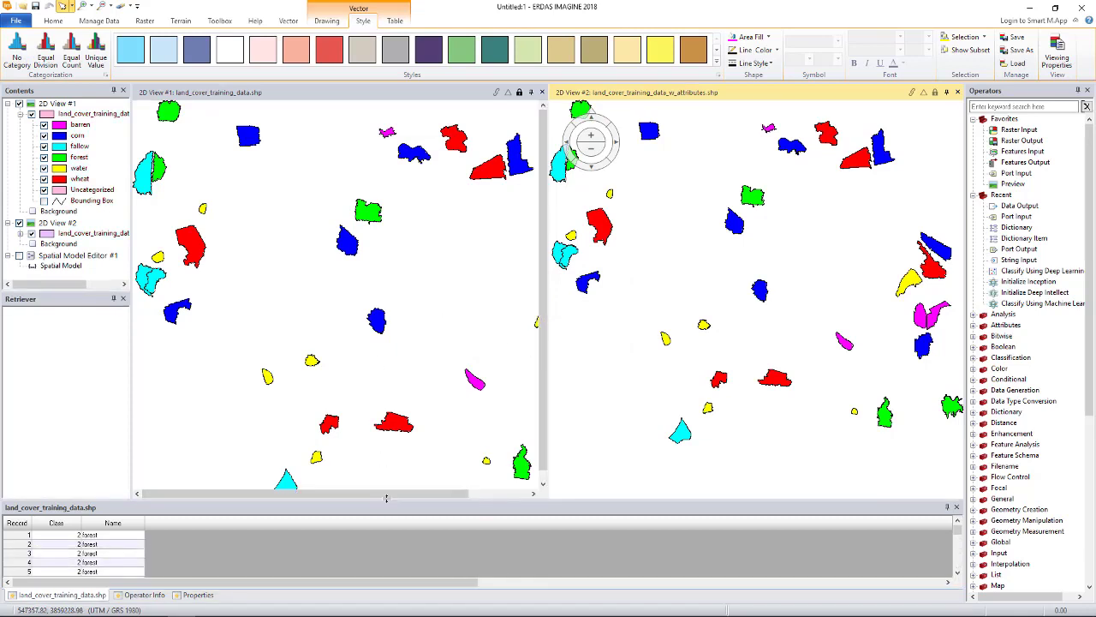
pyautogui.rightClick(447, 294)
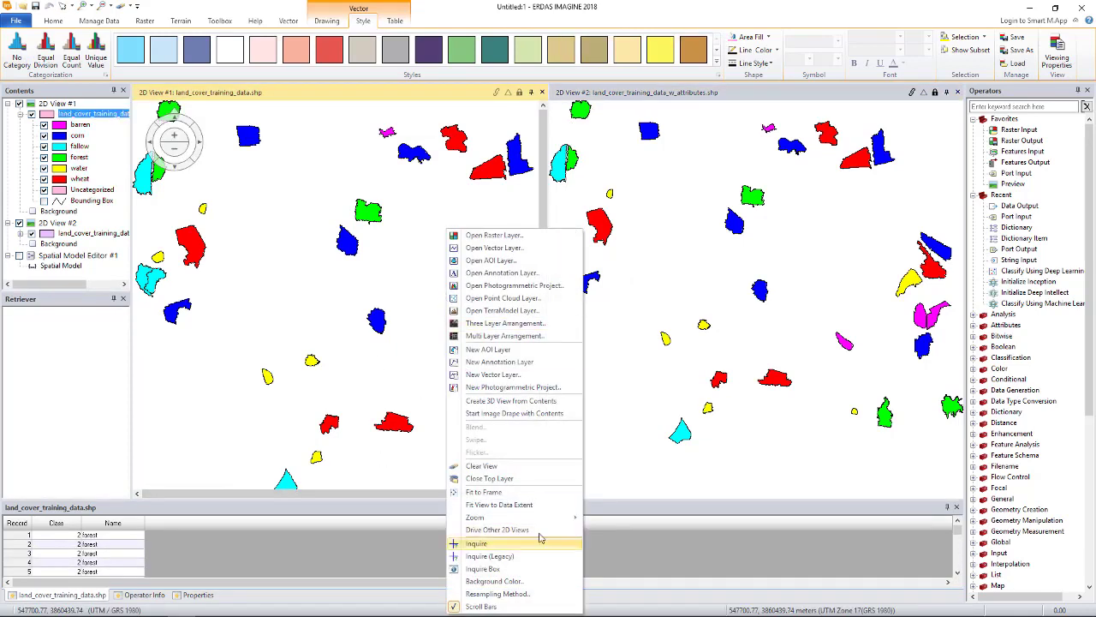
pyautogui.click(492, 491)
pyautogui.rightClick(658, 385)
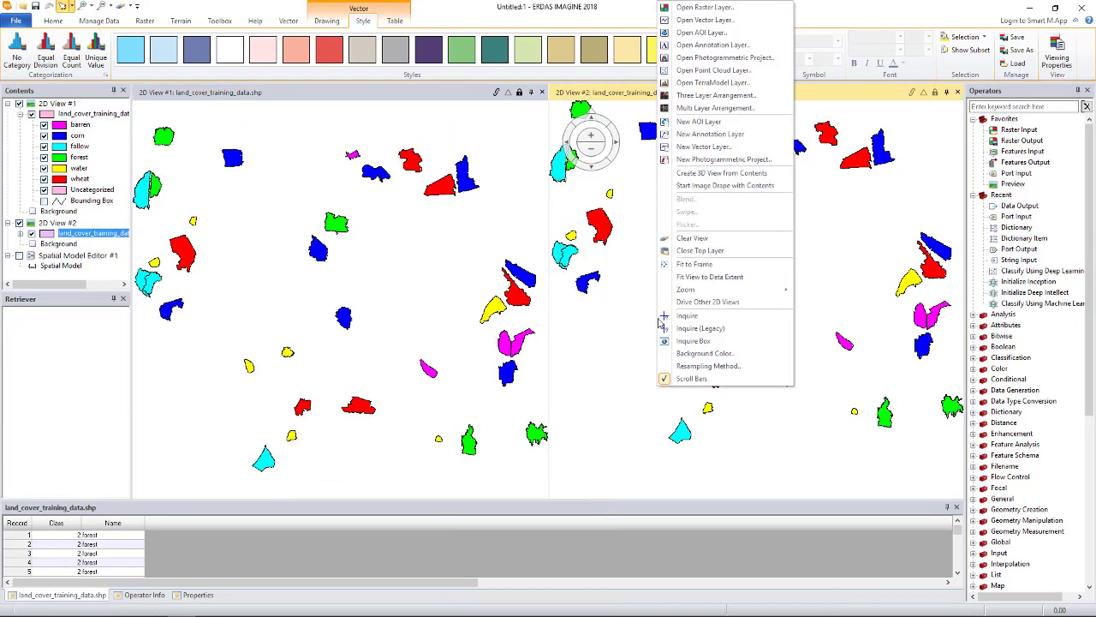
pyautogui.click(695, 264)
pyautogui.click(86, 238)
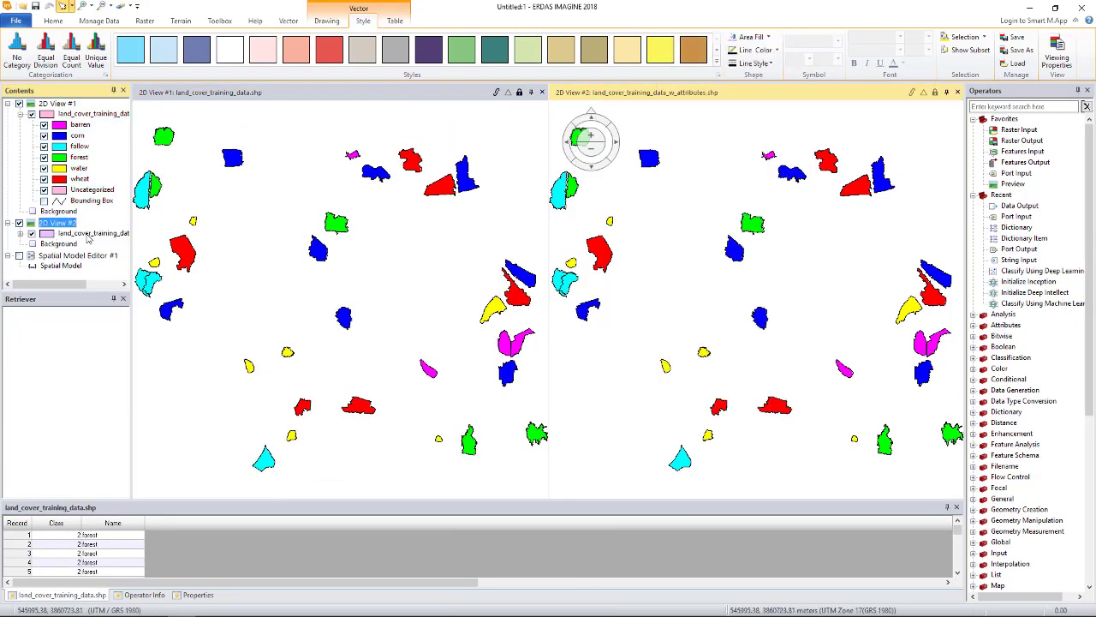
# - Display the attribute table of land_cover_training_data_w_attributes.shp showing ZR_Mean and ZR_StdDev columns
pyautogui.rightClick(88, 236)
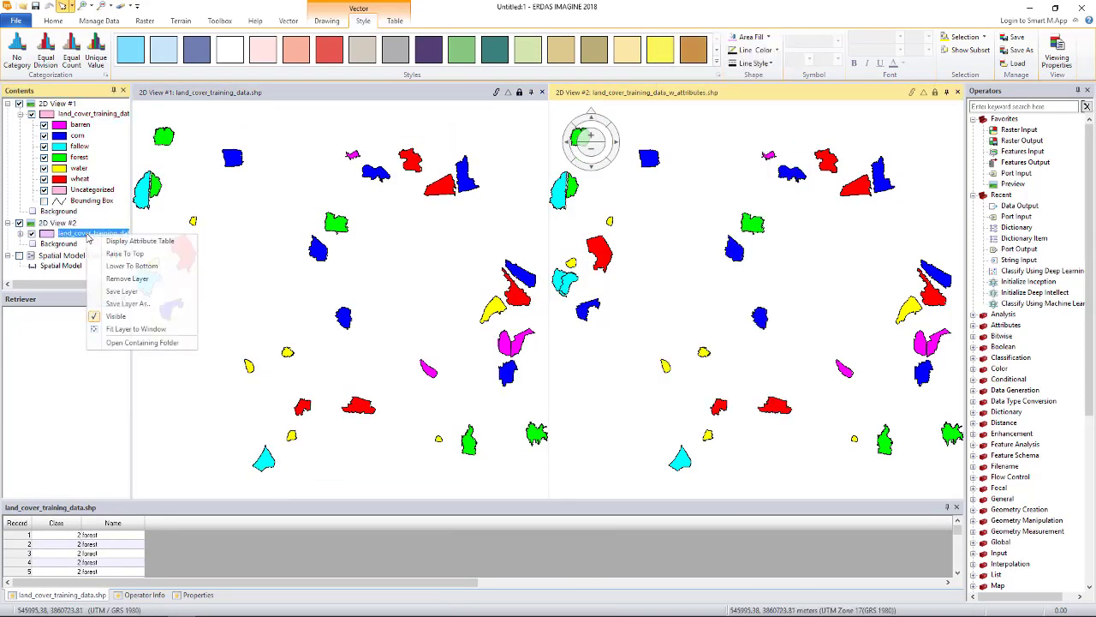
pyautogui.click(139, 242)
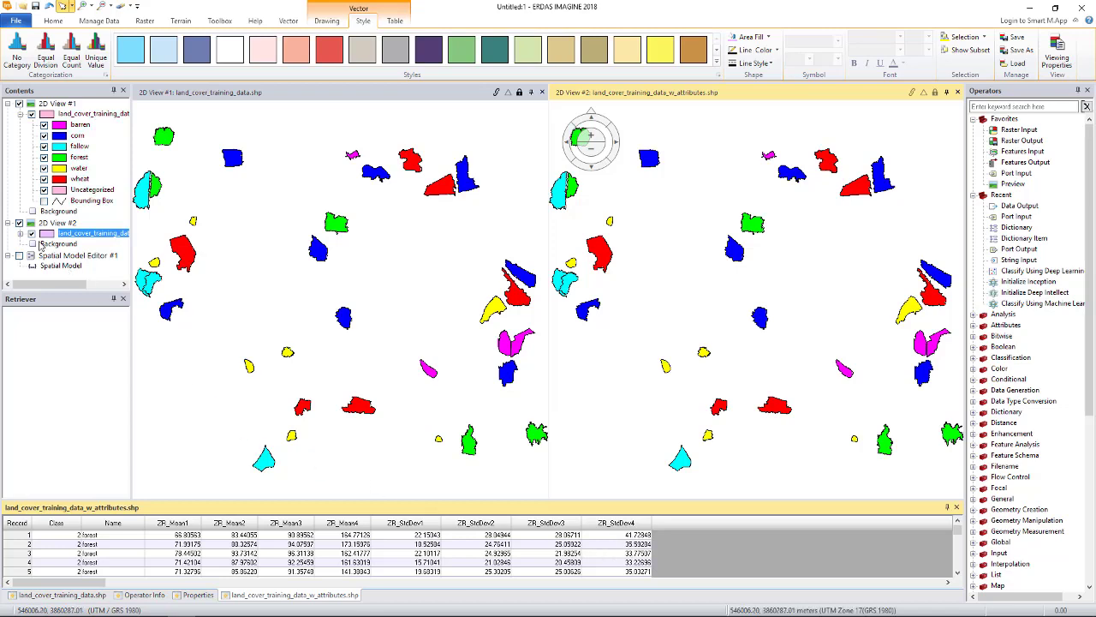
# - Bring up the spatial model and set its Features Input to unclassified_land_cover_segments.shp
pyautogui.click(19, 223)
pyautogui.click(18, 103)
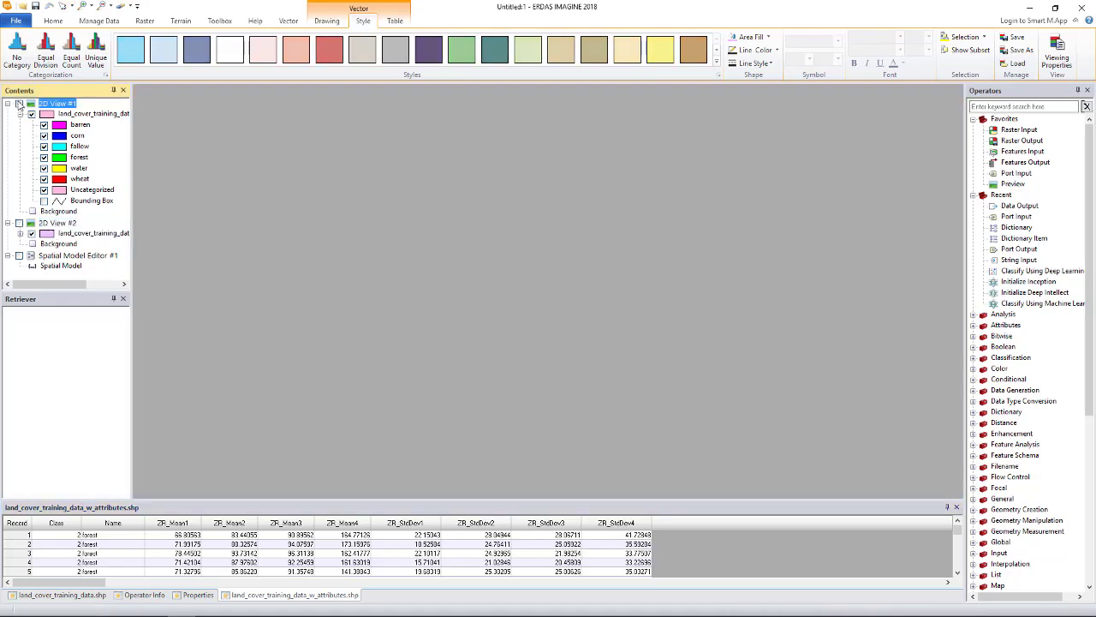
pyautogui.click(19, 255)
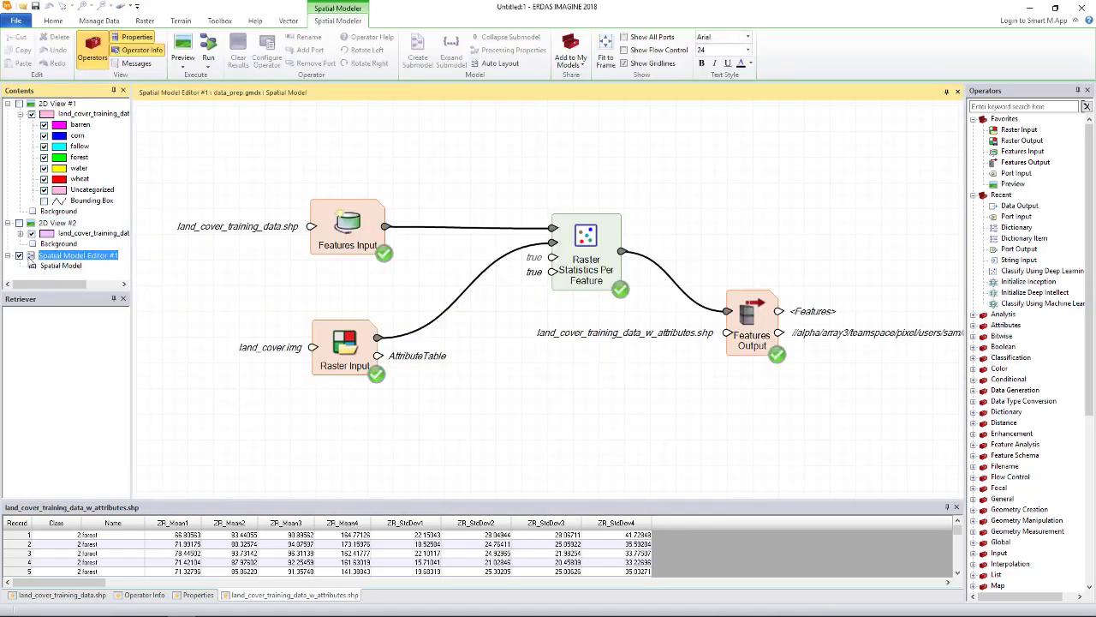
pyautogui.doubleClick(311, 228)
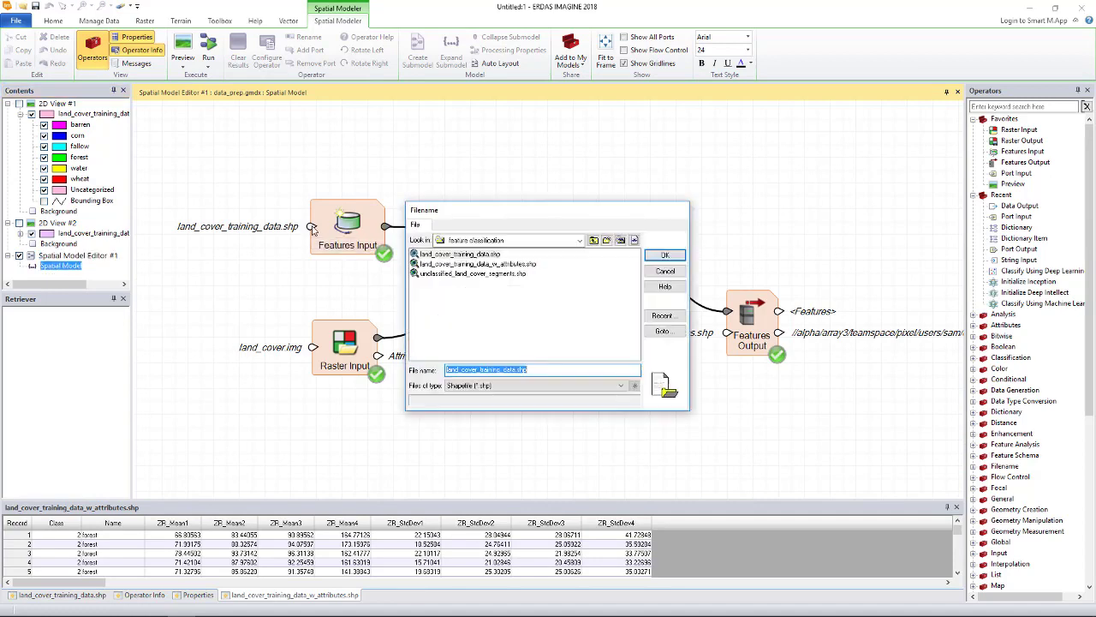
pyautogui.click(451, 274)
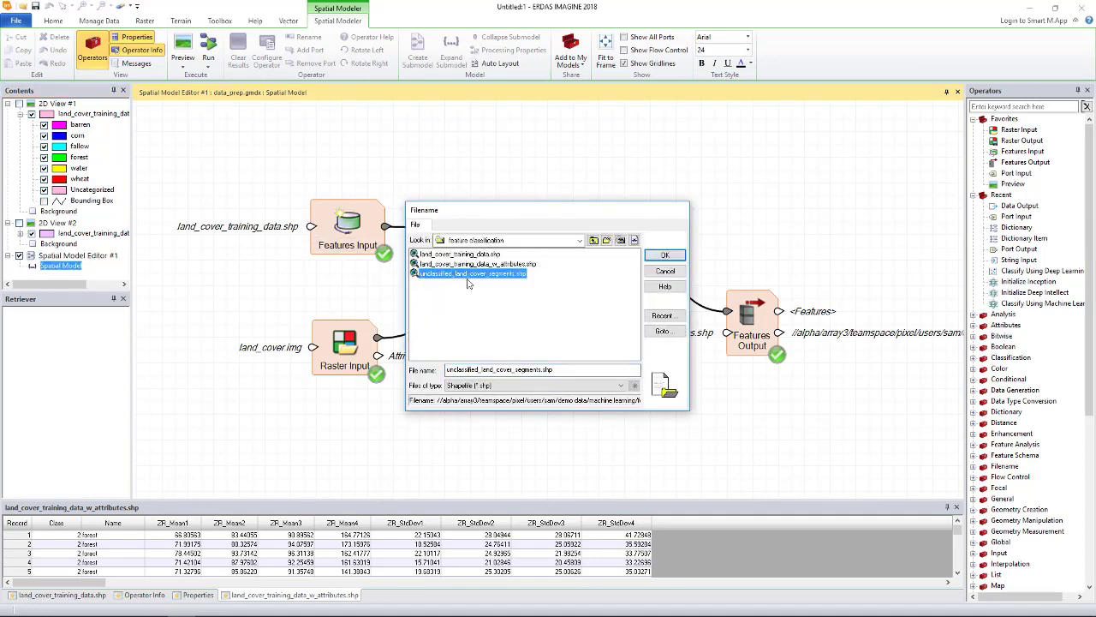
pyautogui.click(665, 257)
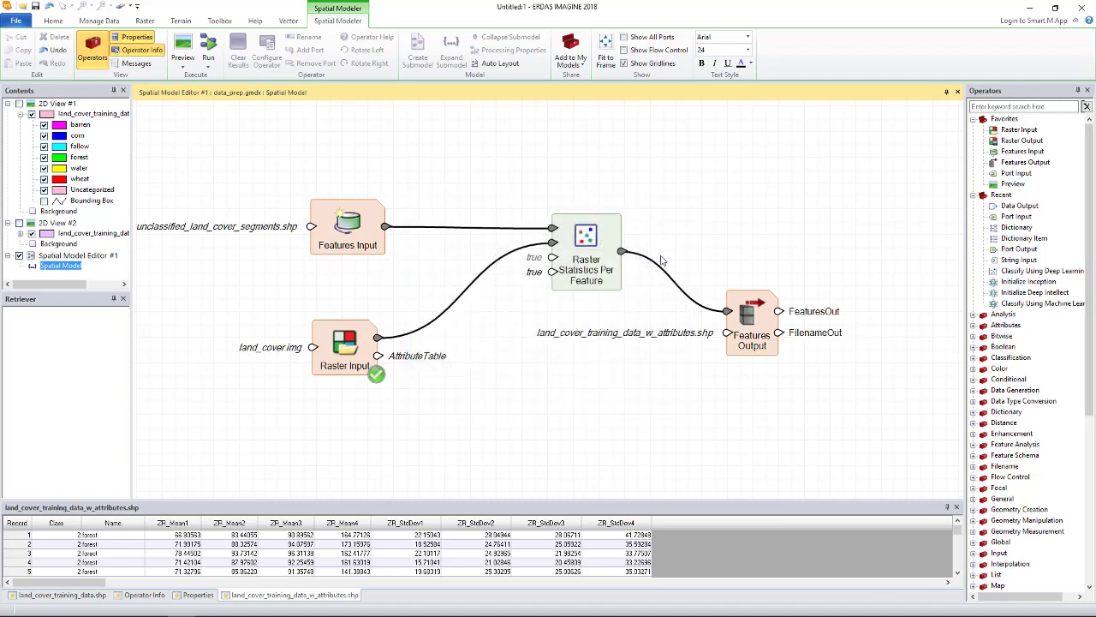
# - Set the Features Output to unclassified_land_cover_segments_w_attributes.shp instead of overwriting the old output
pyautogui.doubleClick(728, 336)
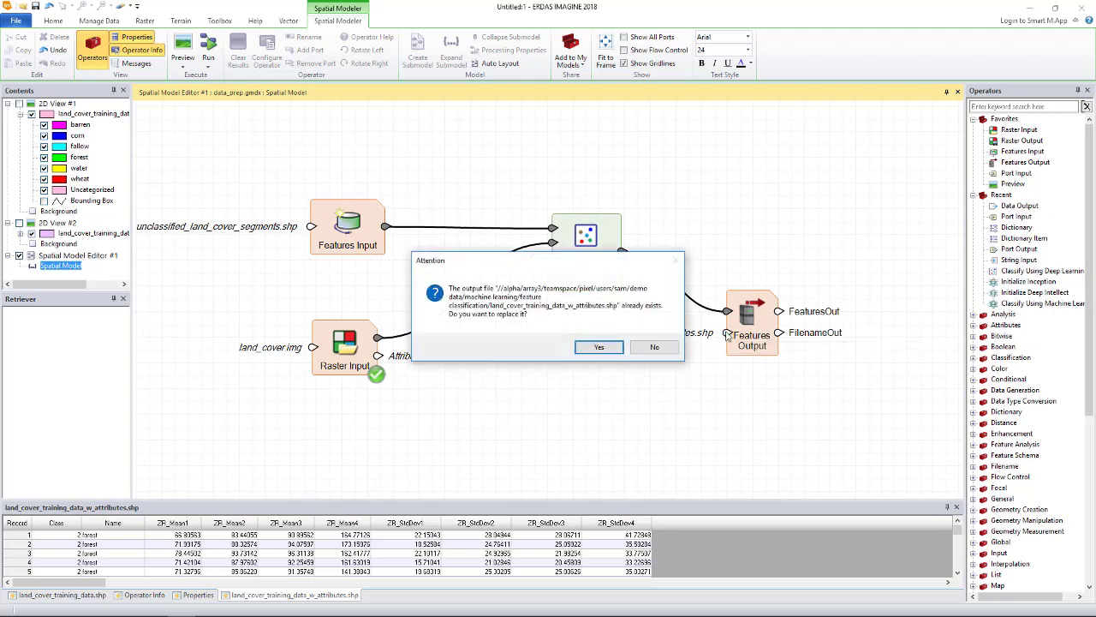
pyautogui.click(647, 347)
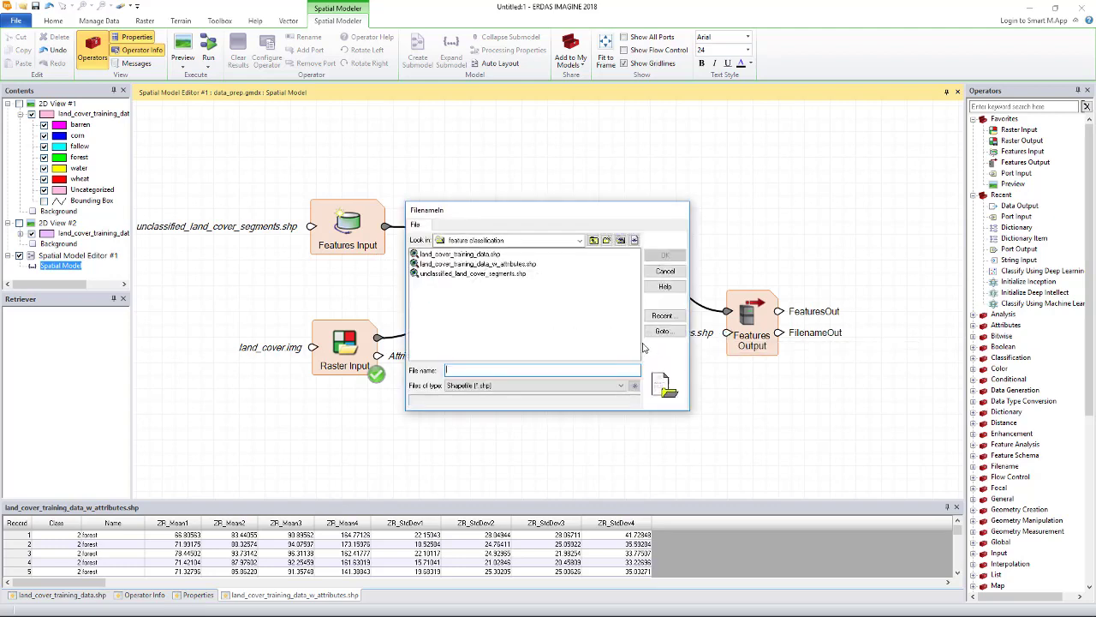
pyautogui.click(505, 274)
pyautogui.click(544, 369)
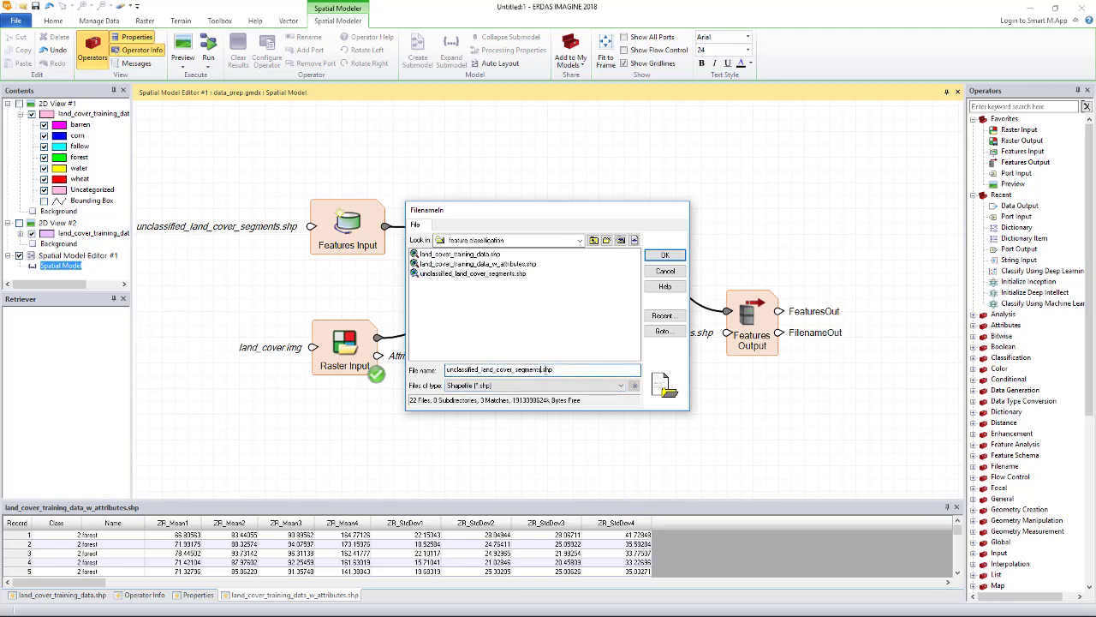
pyautogui.write('_k')
pyautogui.write('_attri')
pyautogui.write('butes')
pyautogui.press('Return')
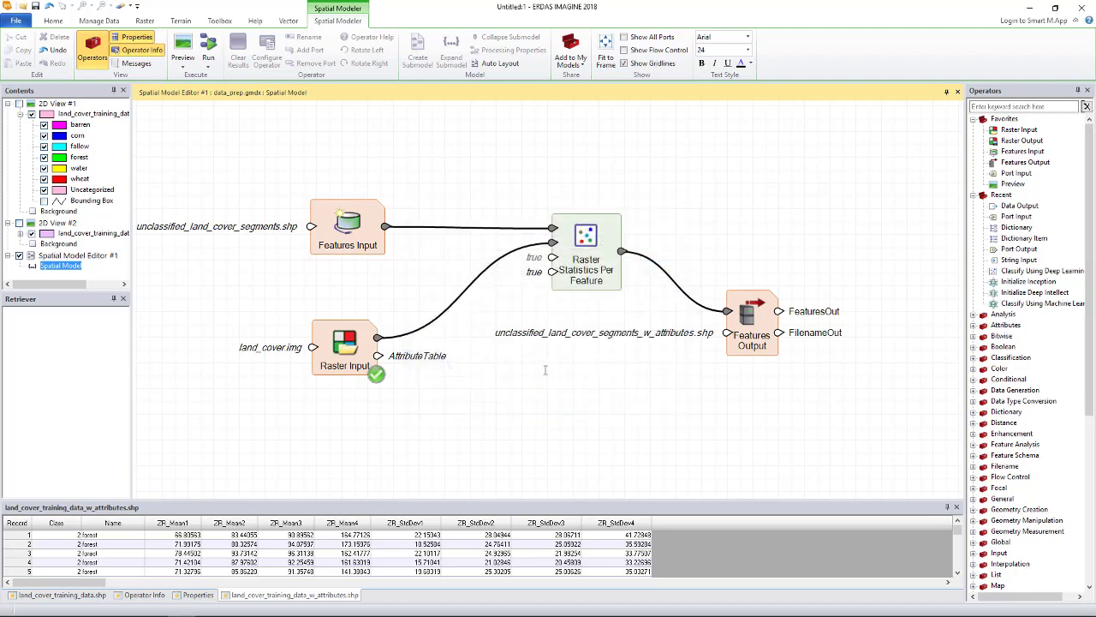
# - Run the edited data_prep model to produce the attributed unclassified segments
pyautogui.click(211, 47)
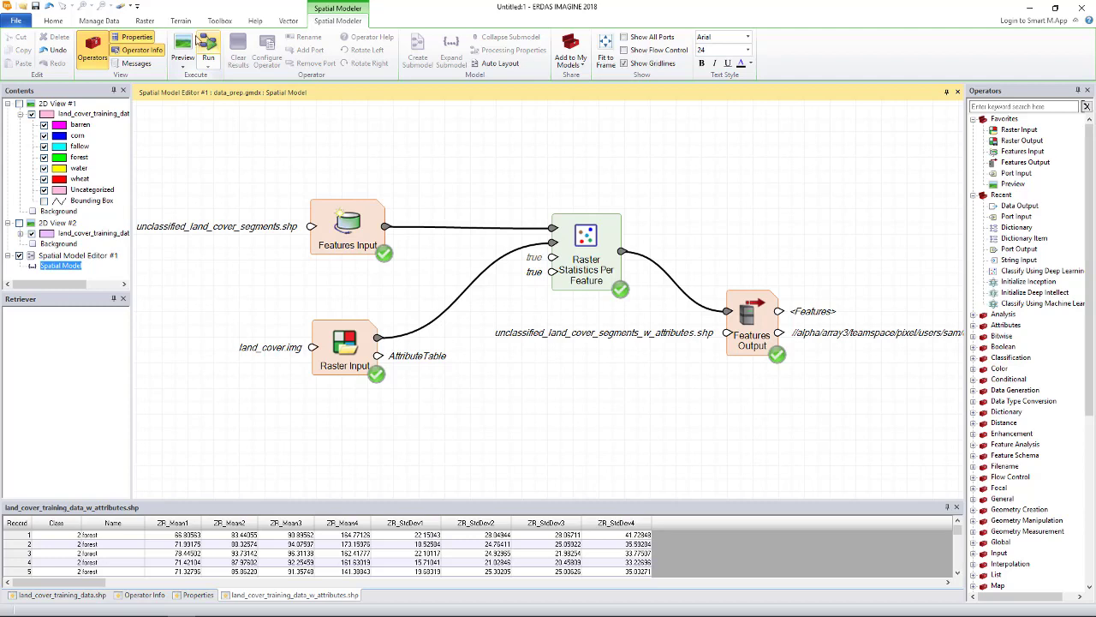
# - Hide the model editor, show the map views, and clear the old layers without saving symbology
pyautogui.click(19, 256)
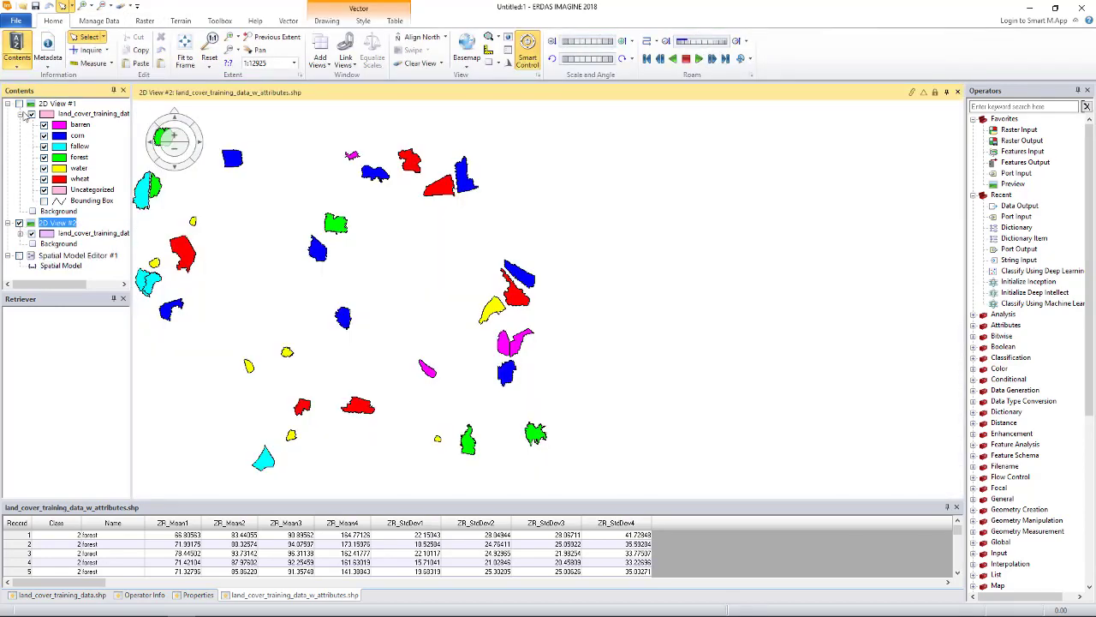
pyautogui.click(19, 103)
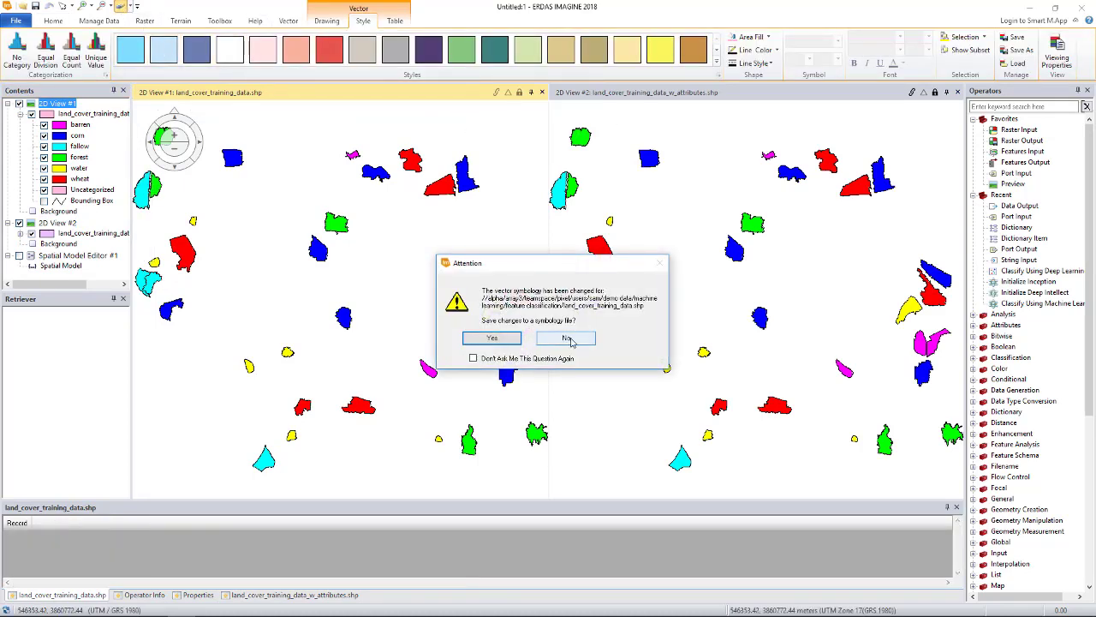
pyautogui.click(566, 337)
pyautogui.click(126, 11)
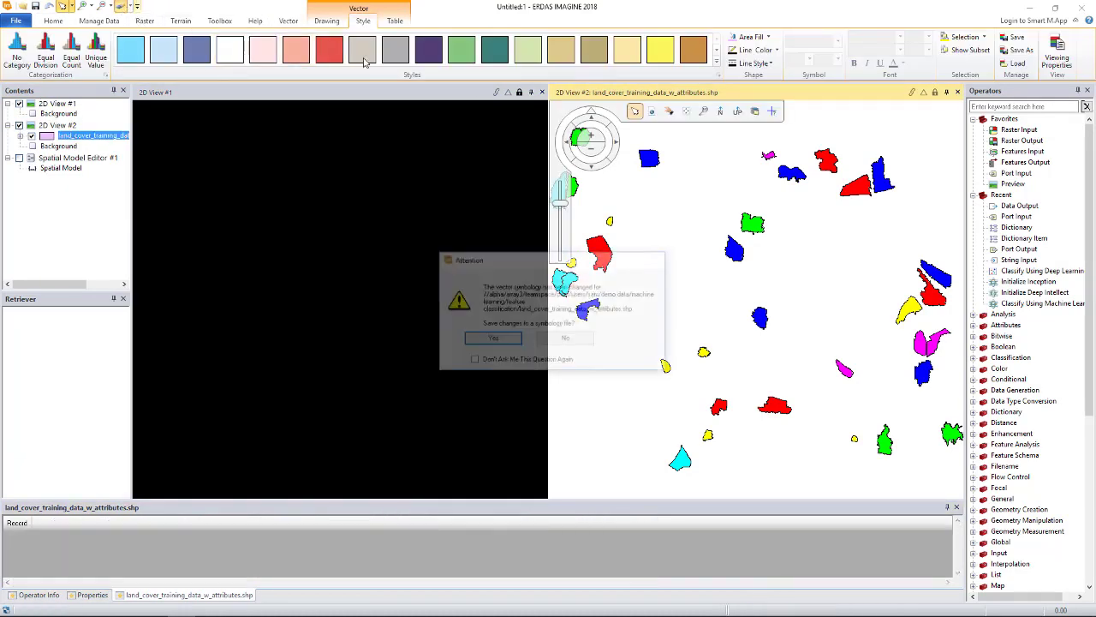
pyautogui.click(570, 340)
# - Load unclassified_land_cover_segments.shp from the feature classification folder into the first view
pyautogui.rightClick(370, 175)
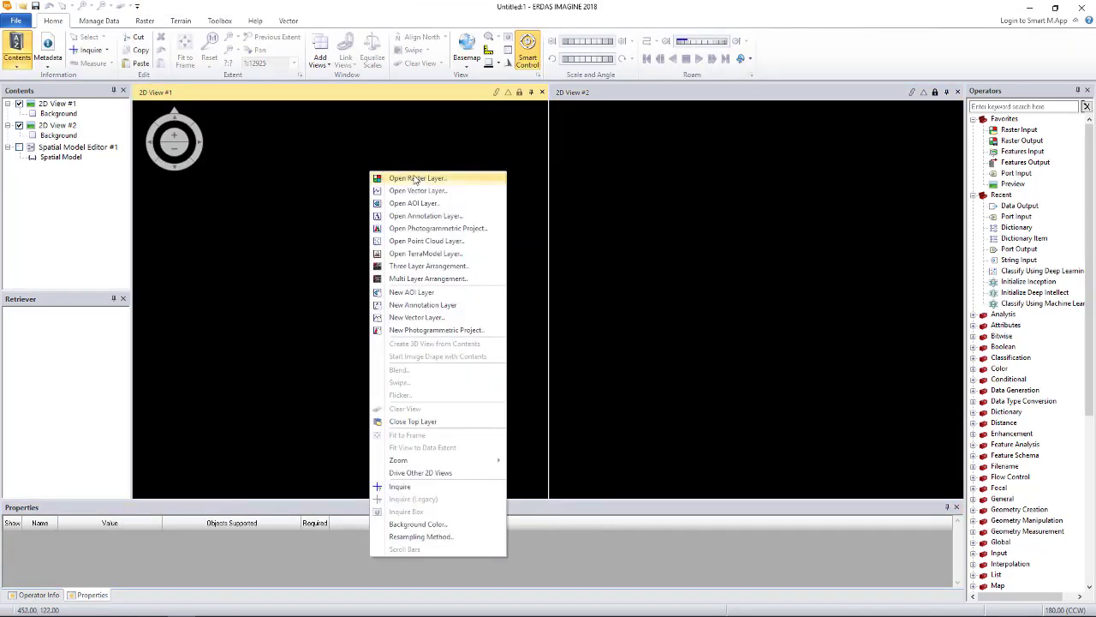
pyautogui.click(420, 189)
pyautogui.click(661, 331)
pyautogui.doubleClick(505, 318)
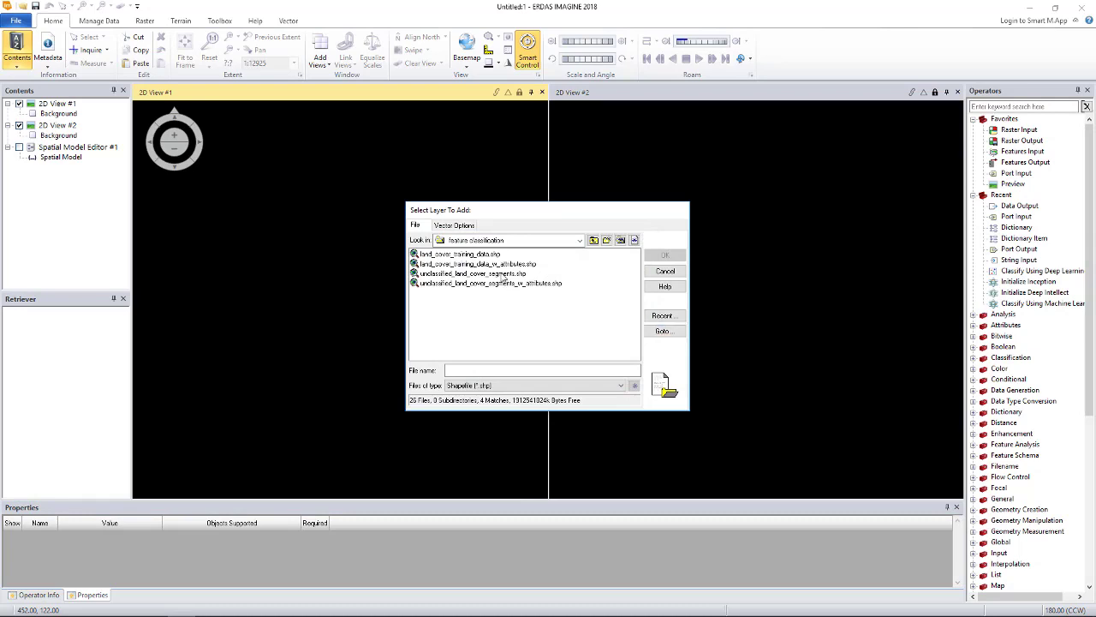
pyautogui.click(496, 273)
pyautogui.click(665, 255)
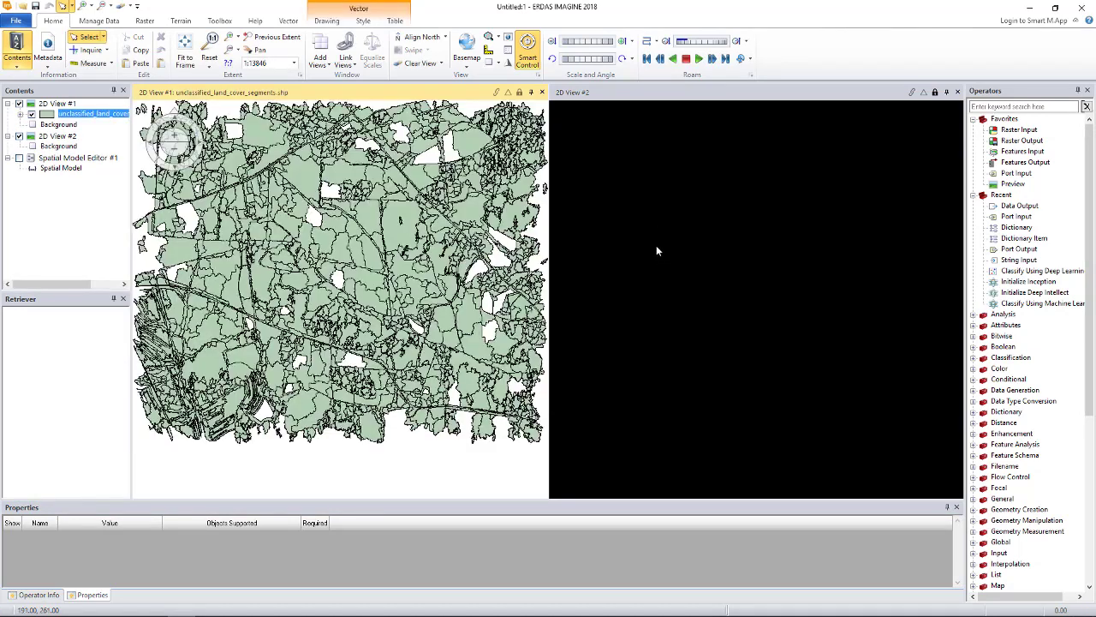
# - Load unclassified_land_cover_segments_w_attributes.shp into the second view
pyautogui.click(657, 221)
pyautogui.rightClick(657, 221)
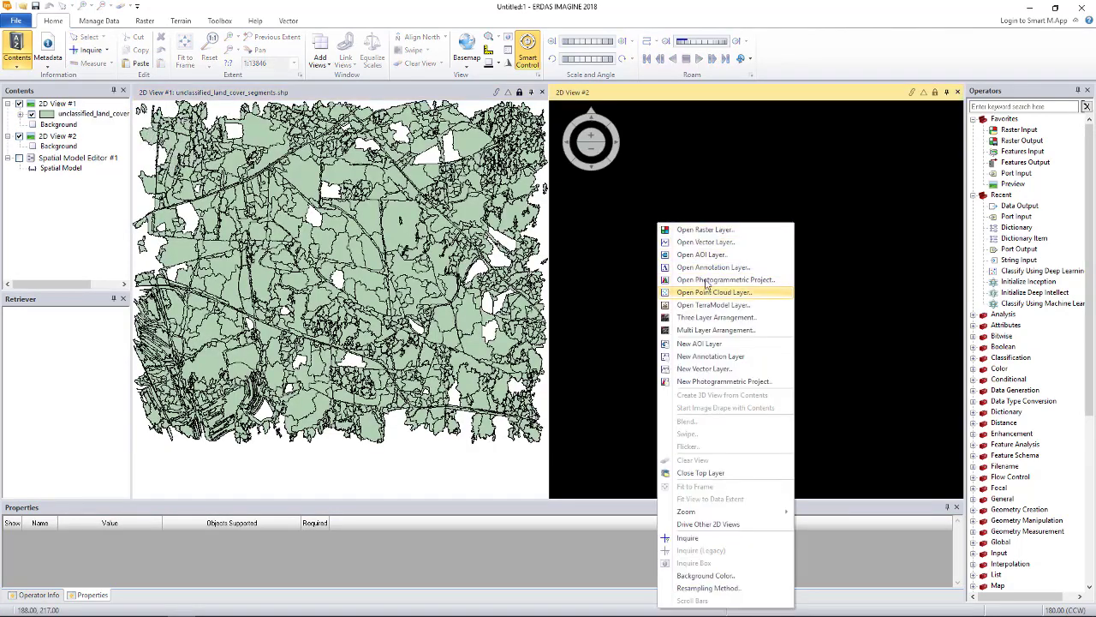
pyautogui.click(709, 244)
pyautogui.click(665, 331)
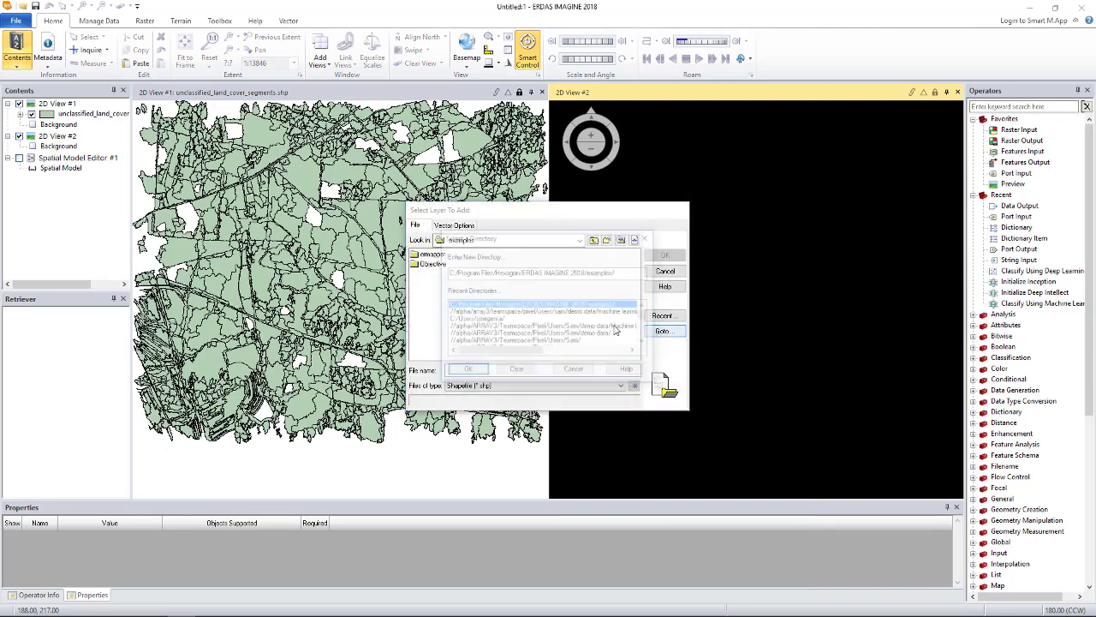
pyautogui.doubleClick(563, 317)
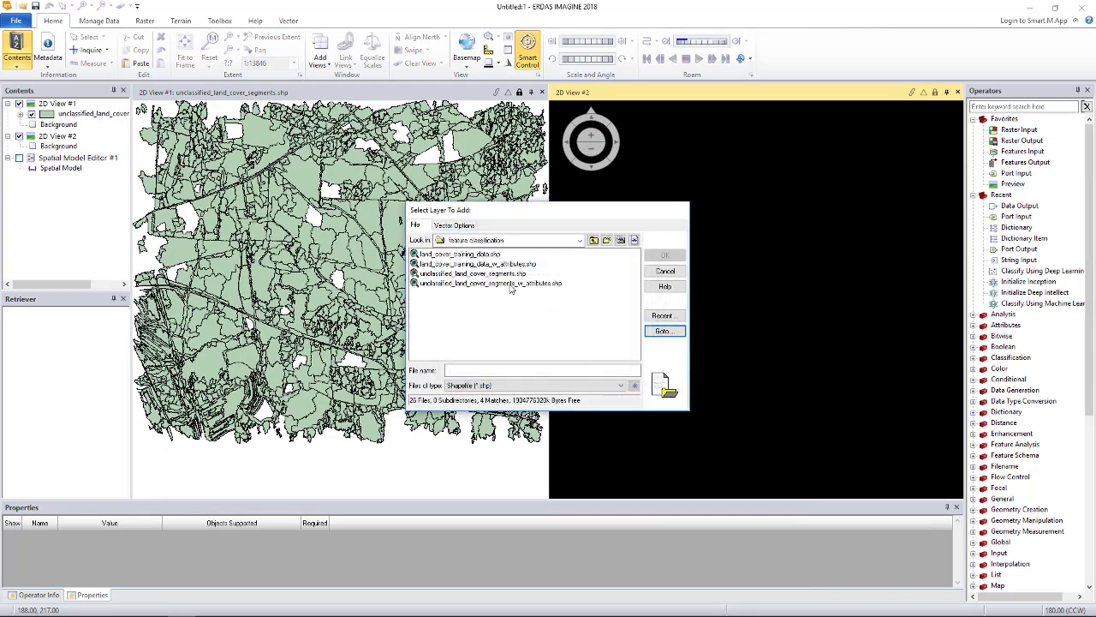
pyautogui.click(508, 283)
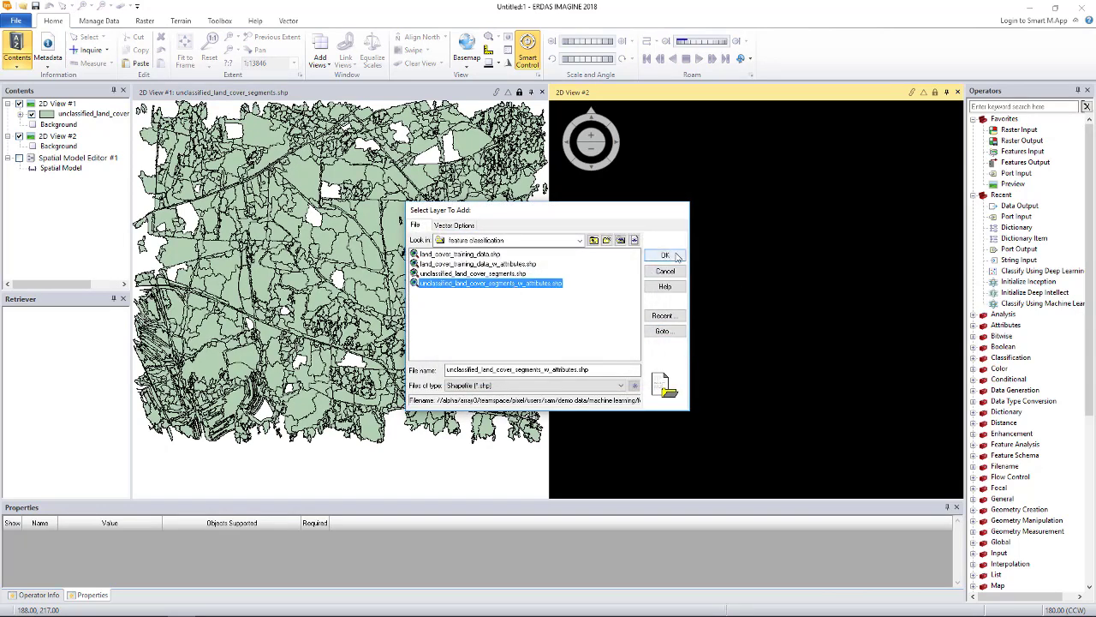
pyautogui.click(675, 255)
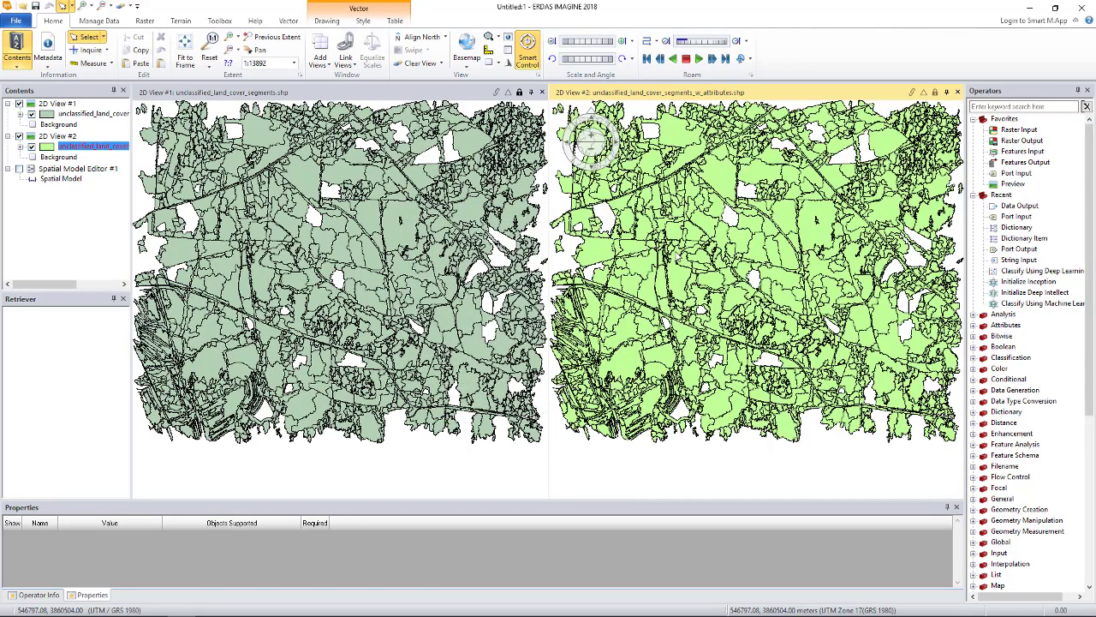
# - Open the attribute tables of the original segments layer and the _w_attributes segments layer
pyautogui.click(323, 96)
pyautogui.rightClick(80, 119)
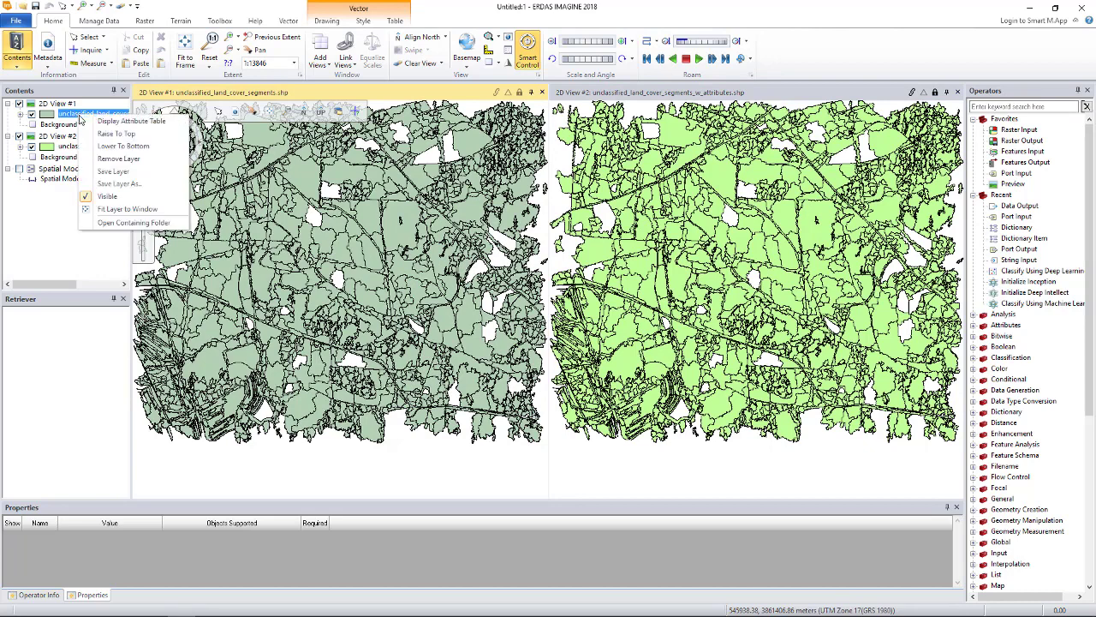
pyautogui.click(122, 125)
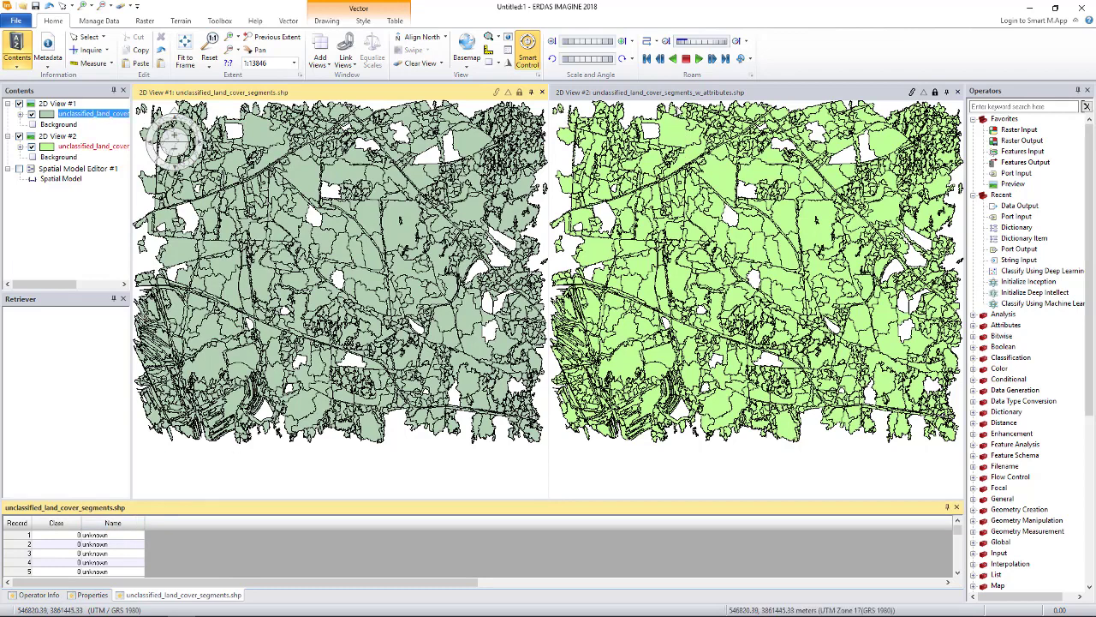
pyautogui.click(677, 97)
pyautogui.rightClick(87, 146)
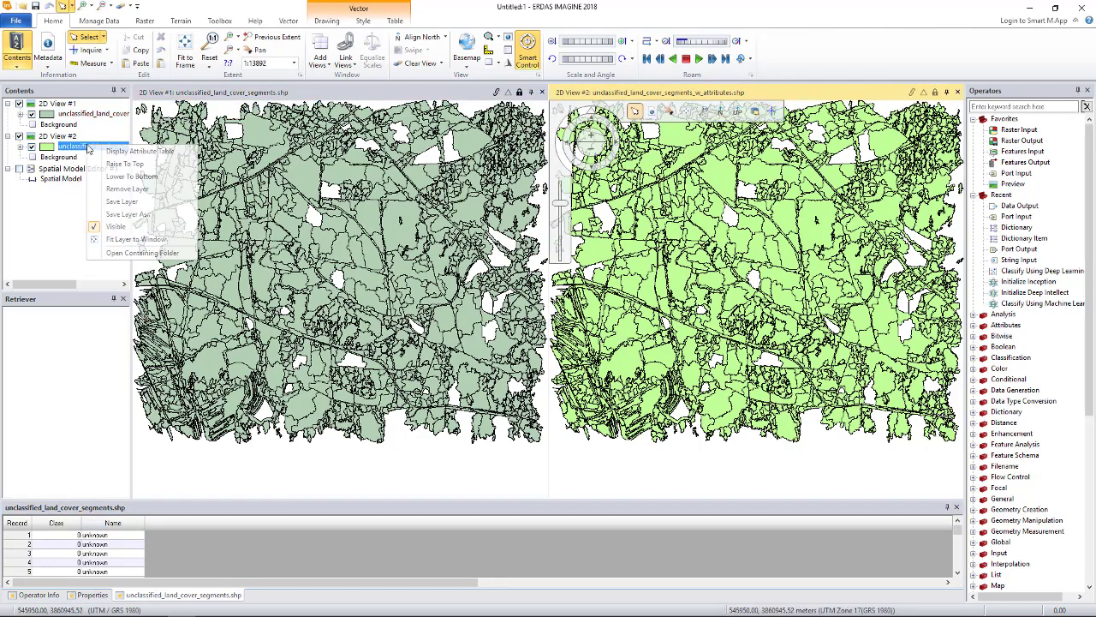
pyautogui.click(135, 151)
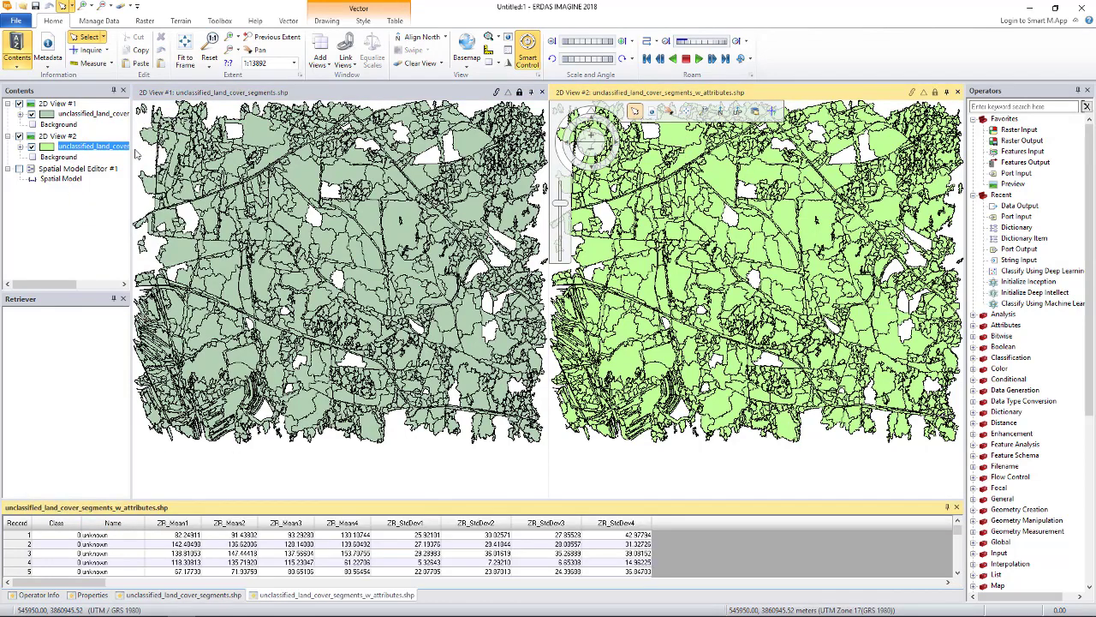